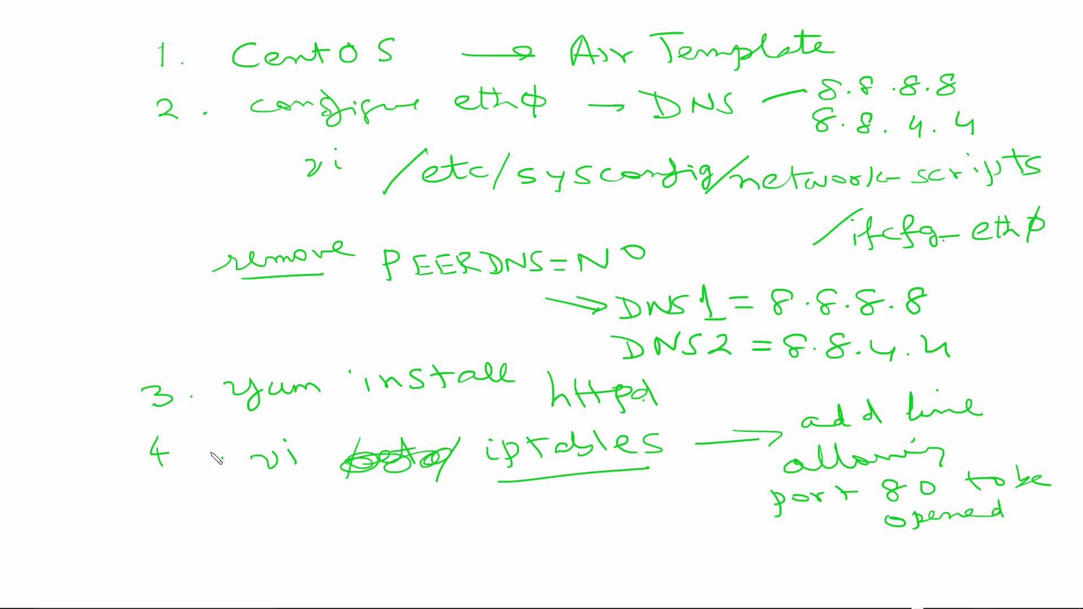
# Handwrite list items 5 "apachectl start" and 6 "shutdown -r -now" below item 4 of the notes
pyautogui.moveTo(151, 519); pyautogui.dragTo(164, 530)
pyautogui.click(191, 524)
pyautogui.moveTo(260, 510)
pyautogui.mouseDown()
pyautogui.moveTo(265, 530)
pyautogui.moveTo(314, 510)
pyautogui.moveTo(377, 514)
pyautogui.moveTo(403, 500)
pyautogui.moveTo(586, 511)
pyautogui.moveTo(627, 488)
pyautogui.mouseUp()
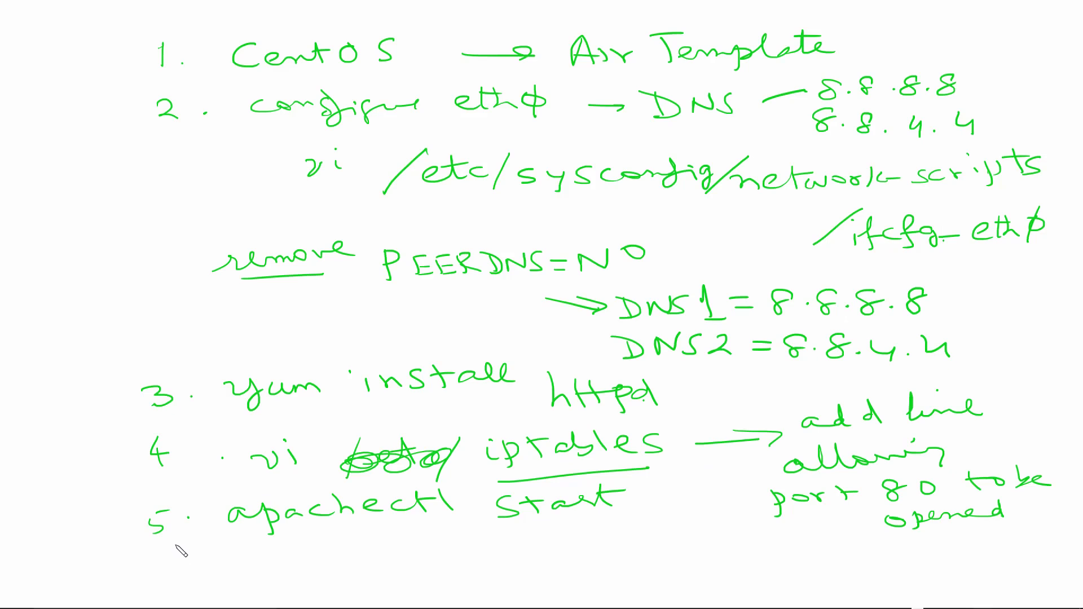
pyautogui.moveTo(169, 542); pyautogui.dragTo(175, 563)
pyautogui.click(206, 550)
pyautogui.moveTo(276, 536)
pyautogui.mouseDown()
pyautogui.moveTo(248, 555)
pyautogui.moveTo(324, 550)
pyautogui.mouseUp()
pyautogui.moveTo(308, 539)
pyautogui.mouseDown()
pyautogui.moveTo(590, 541)
pyautogui.moveTo(649, 533)
pyautogui.moveTo(715, 505)
pyautogui.mouseUp()
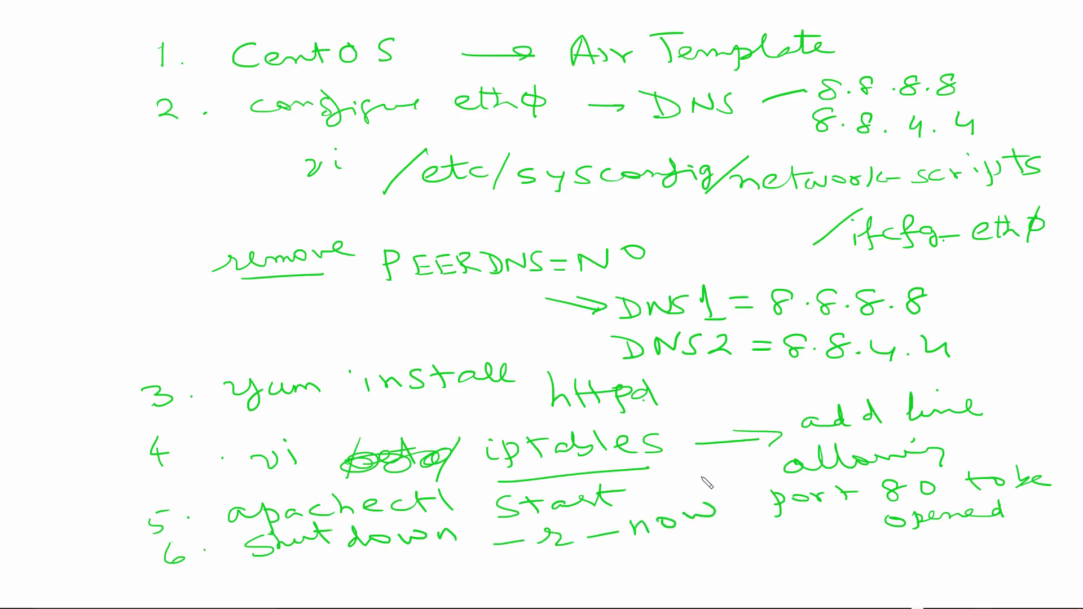
# Handwrite list item 7 "/var/www/html" with an arrow to "index.html" beneath the existing notes
pyautogui.moveTo(176, 580); pyautogui.dragTo(192, 577)
pyautogui.moveTo(574, 559)
pyautogui.mouseDown()
pyautogui.moveTo(594, 556)
pyautogui.moveTo(587, 568)
pyautogui.mouseUp()
pyautogui.click(610, 562)
pyautogui.moveTo(635, 571)
pyautogui.mouseDown()
pyautogui.moveTo(681, 554)
pyautogui.moveTo(793, 558)
pyautogui.moveTo(834, 534)
pyautogui.moveTo(896, 546)
pyautogui.moveTo(976, 540)
pyautogui.moveTo(969, 533)
pyautogui.moveTo(986, 545)
pyautogui.moveTo(1035, 527)
pyautogui.moveTo(971, 565)
pyautogui.moveTo(1066, 550)
pyautogui.mouseUp()
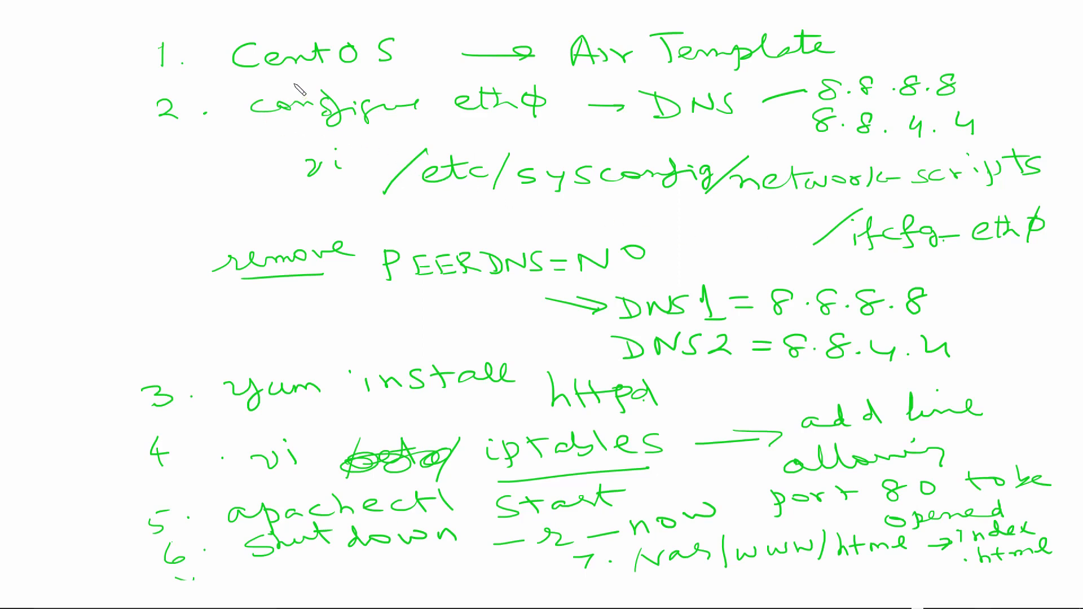
pyautogui.moveTo(232, 72)
pyautogui.mouseDown()
pyautogui.moveTo(756, 68)
pyautogui.moveTo(848, 32)
pyautogui.moveTo(656, 14)
pyautogui.moveTo(409, 18)
pyautogui.moveTo(225, 31)
pyautogui.moveTo(229, 74)
pyautogui.mouseUp()
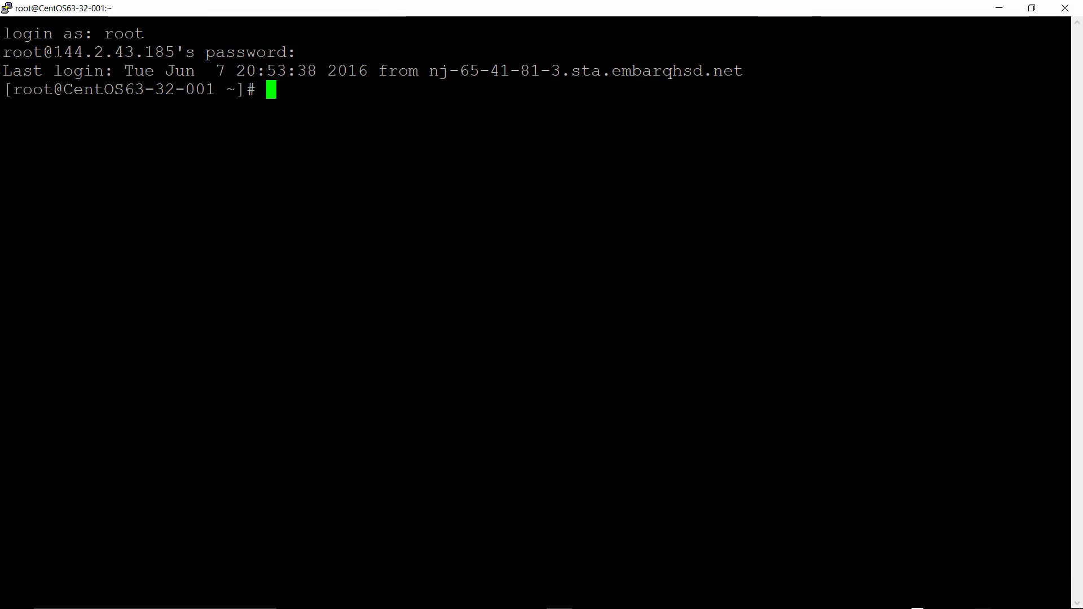
# Highlight the server's IP address in the login line and run ifconfig to show its network interfaces
pyautogui.moveTo(54, 52); pyautogui.dragTo(171, 55)
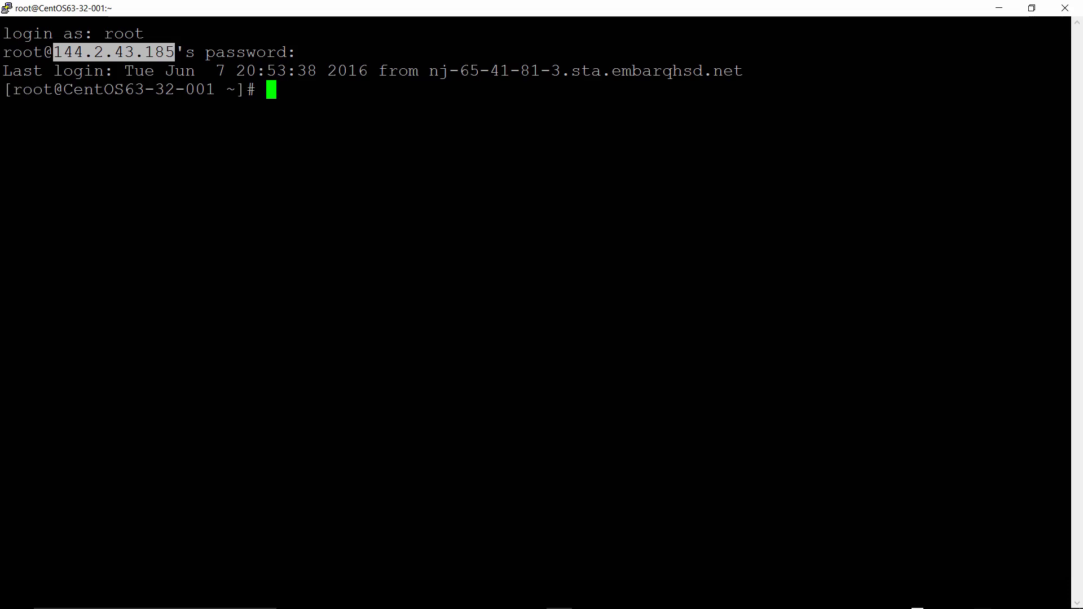
pyautogui.click(176, 53)
pyautogui.write('i')
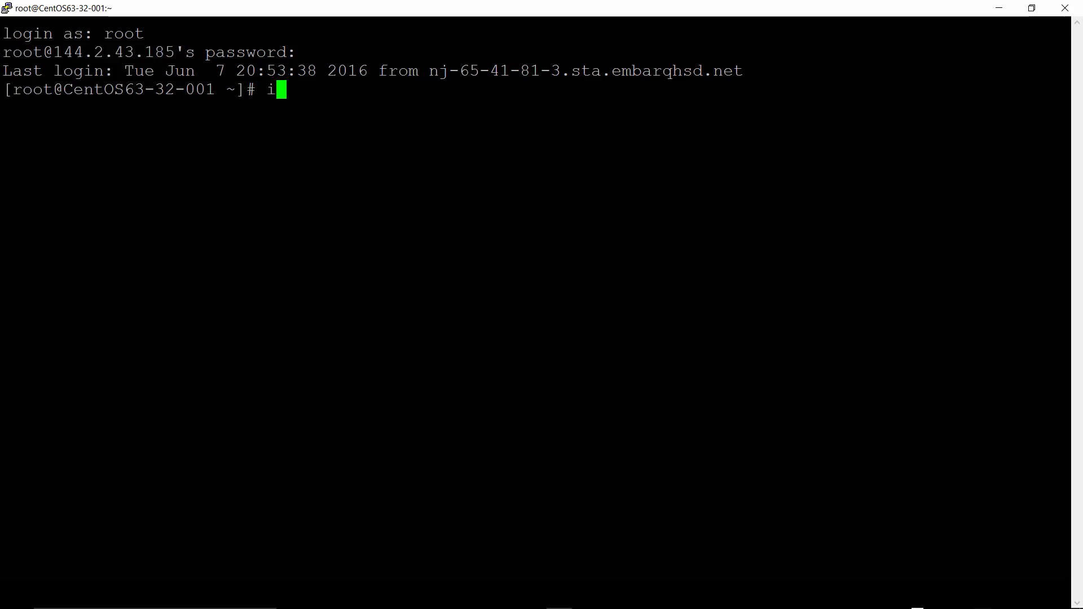
pyautogui.write('fconfig')
pyautogui.press('Return')
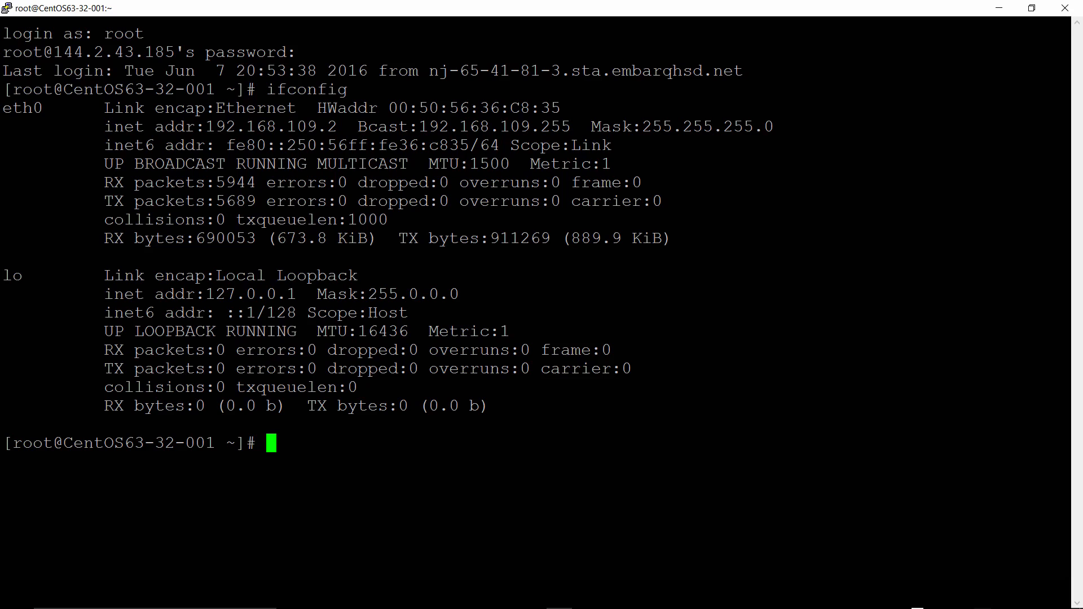
# Change to the /etc/sysconfig directory and list its contents with ls
pyautogui.write('cat')
pyautogui.press('BackSpace')
pyautogui.press('BackSpace')
pyautogui.press('BackSpace')
pyautogui.press('BackSpace')
pyautogui.write('cd /etc')
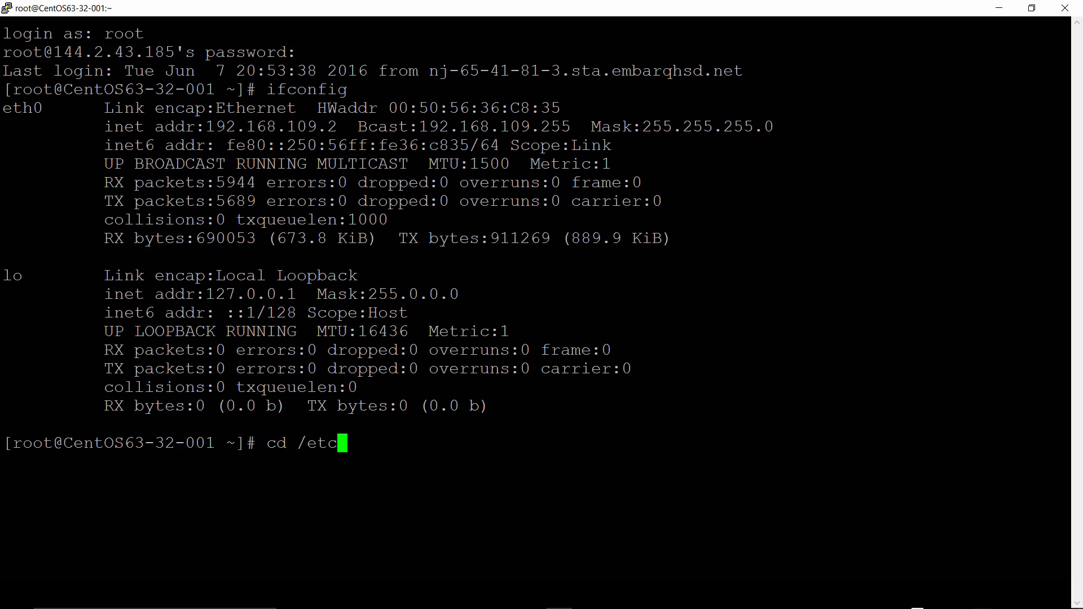
pyautogui.write('/sysconfig')
pyautogui.press('Return')
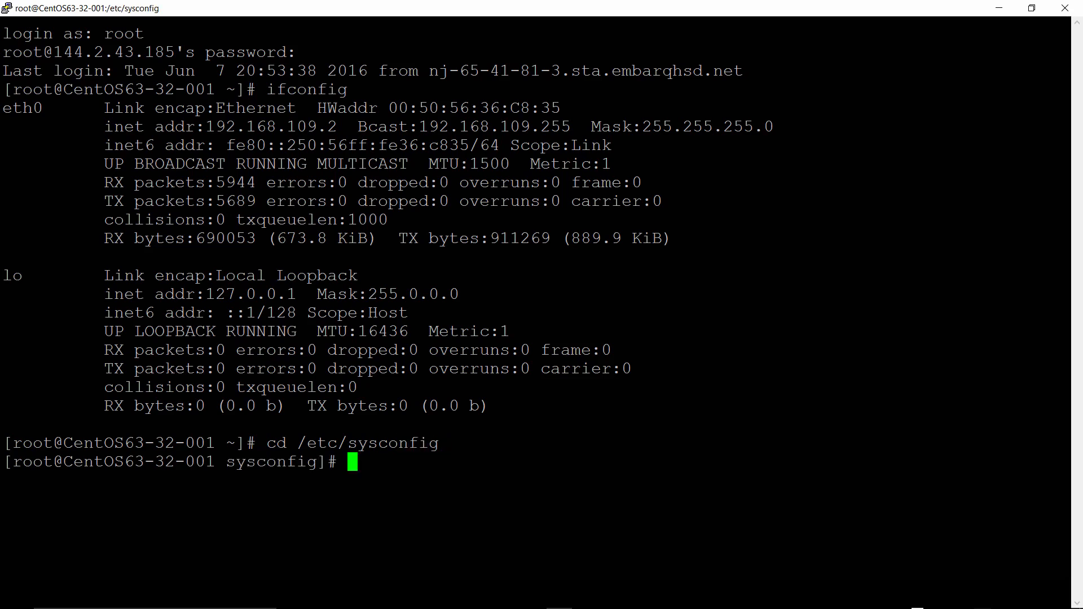
pyautogui.write('ls')
pyautogui.press('Return')
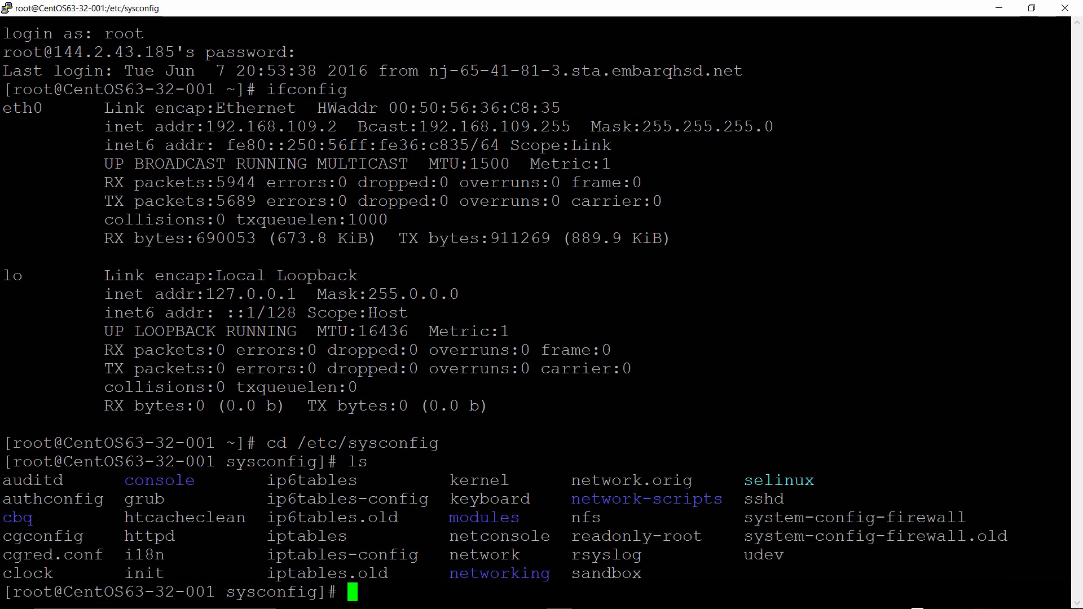
# Print the iptables file with cat and highlight its rule accepting TCP port 80
pyautogui.write('cat iptables')
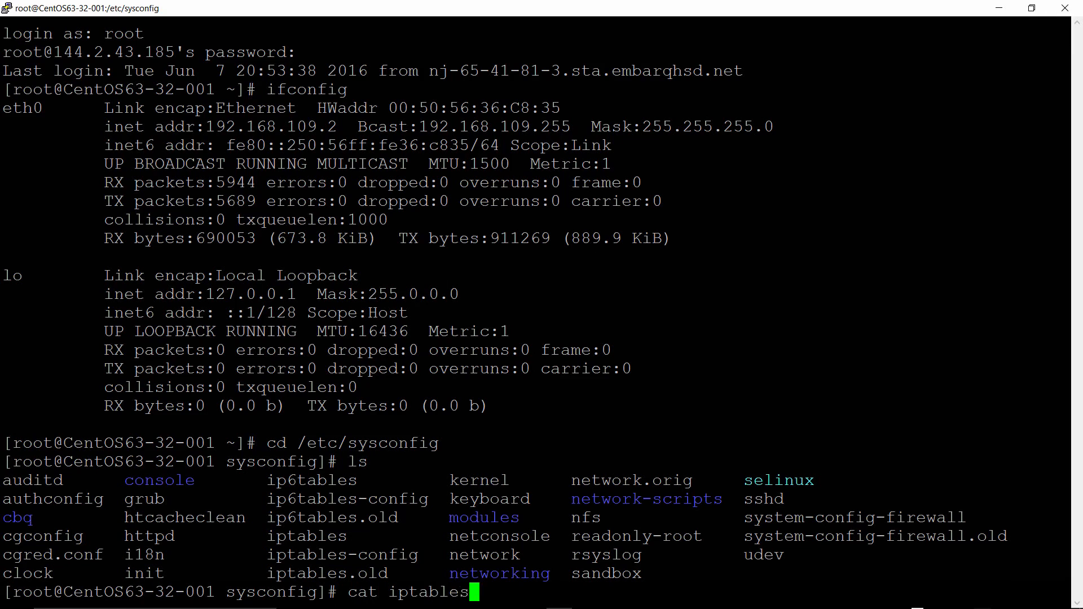
pyautogui.press('Return')
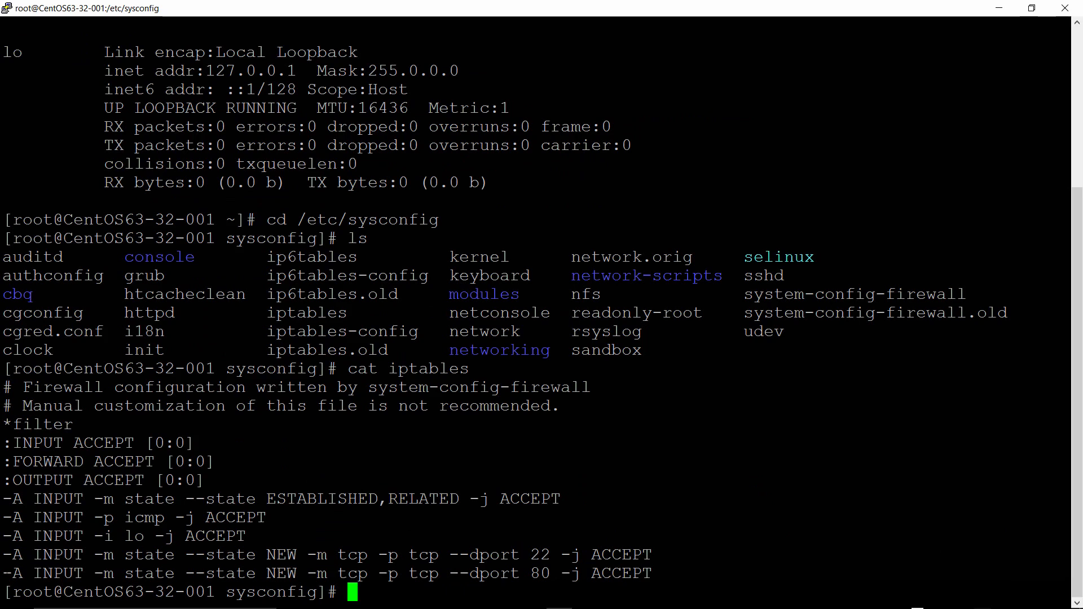
pyautogui.moveTo(3, 573); pyautogui.dragTo(656, 575)
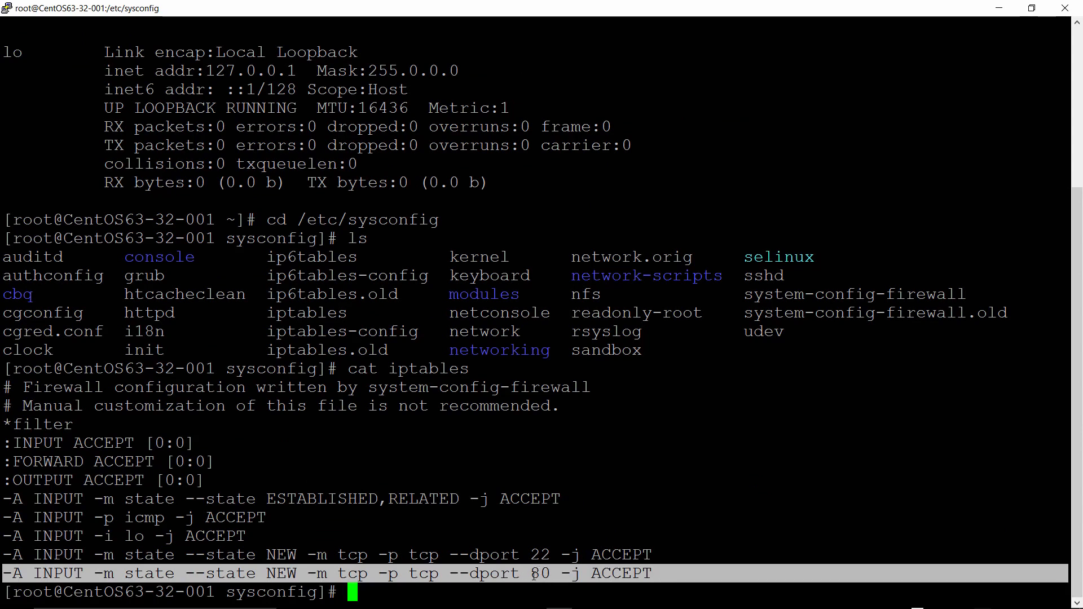
pyautogui.click(656, 575)
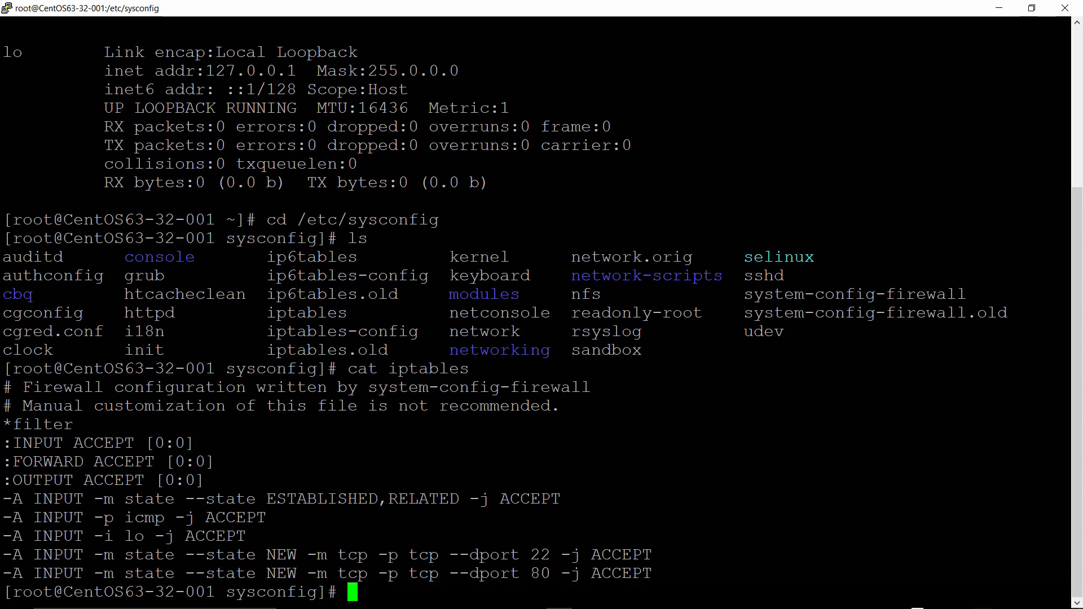
pyautogui.write('yum insta')
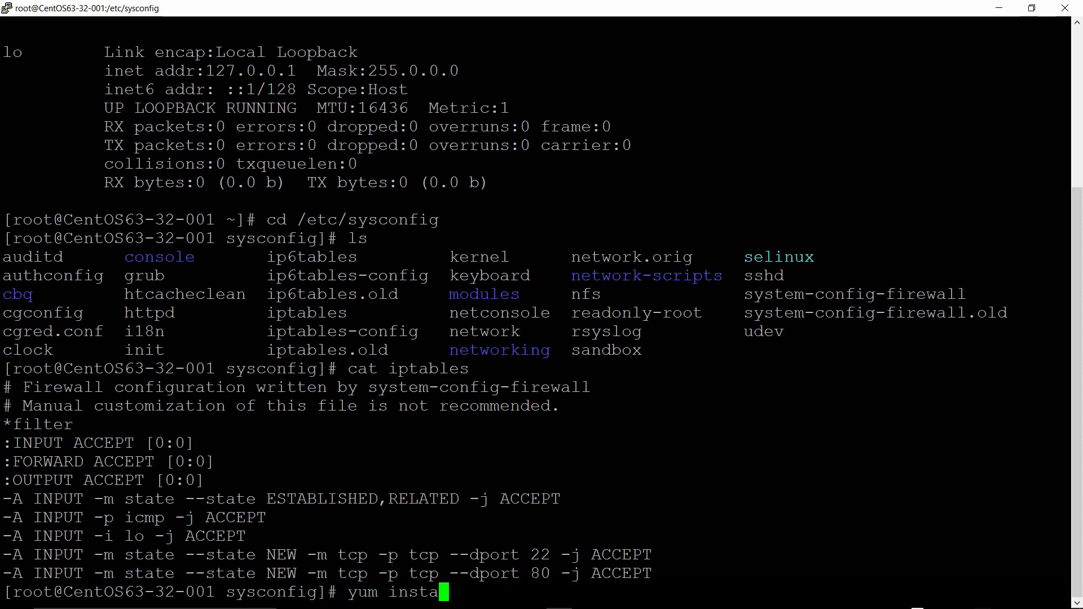
pyautogui.write('ll httpd')
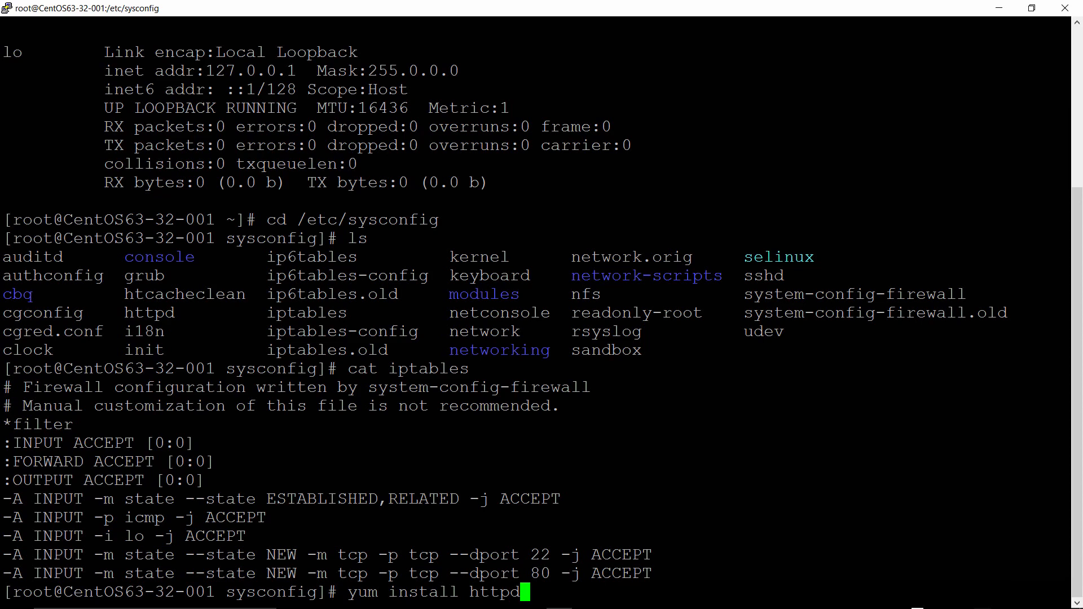
pyautogui.hotkey('ctrl', 'c')
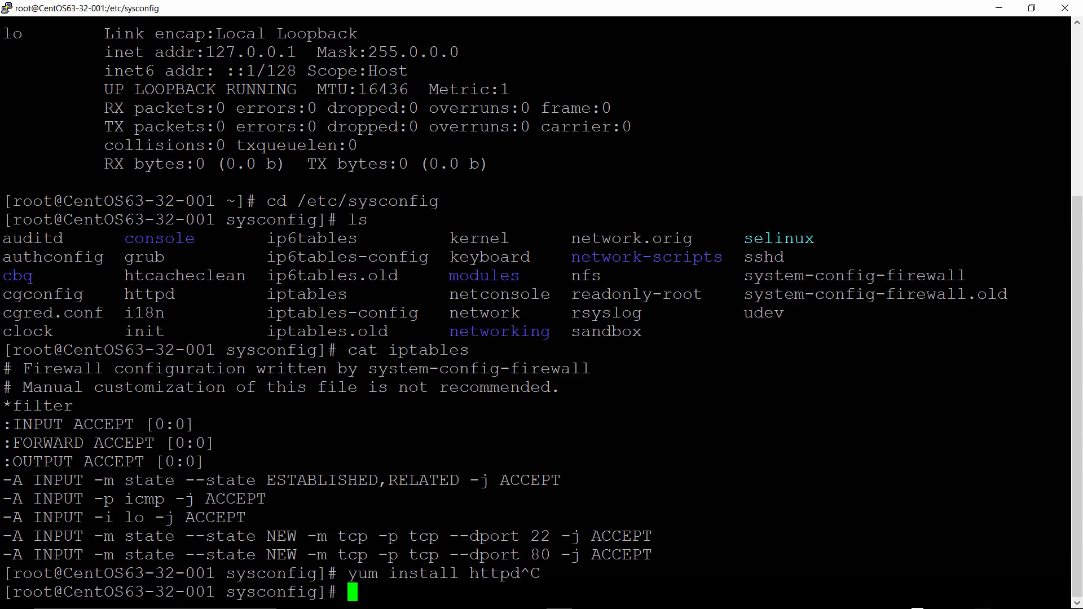
# Print /etc/sysconfig/network-scripts/ifcfg-eth0 with cat and highlight its DNS1 and DNS2 entries
pyautogui.write('cat /etc/')
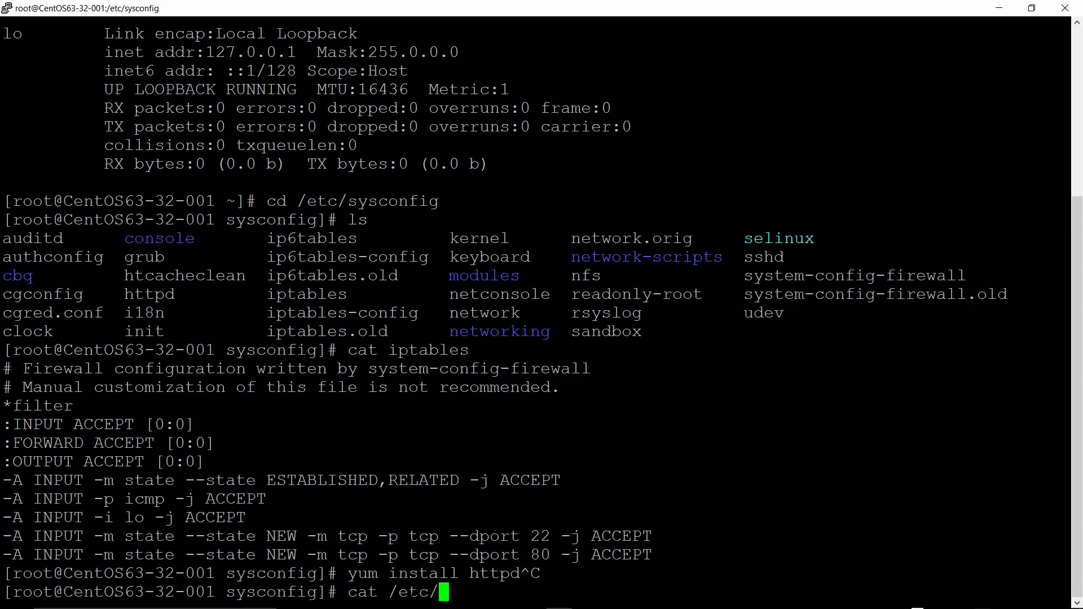
pyautogui.write('sysconfig')
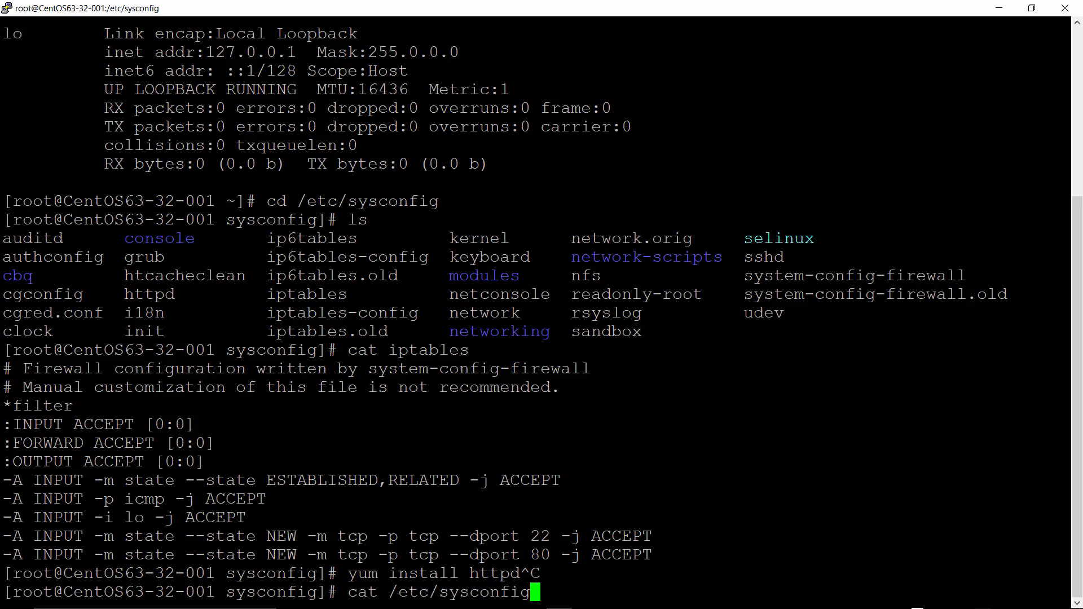
pyautogui.write('/networ')
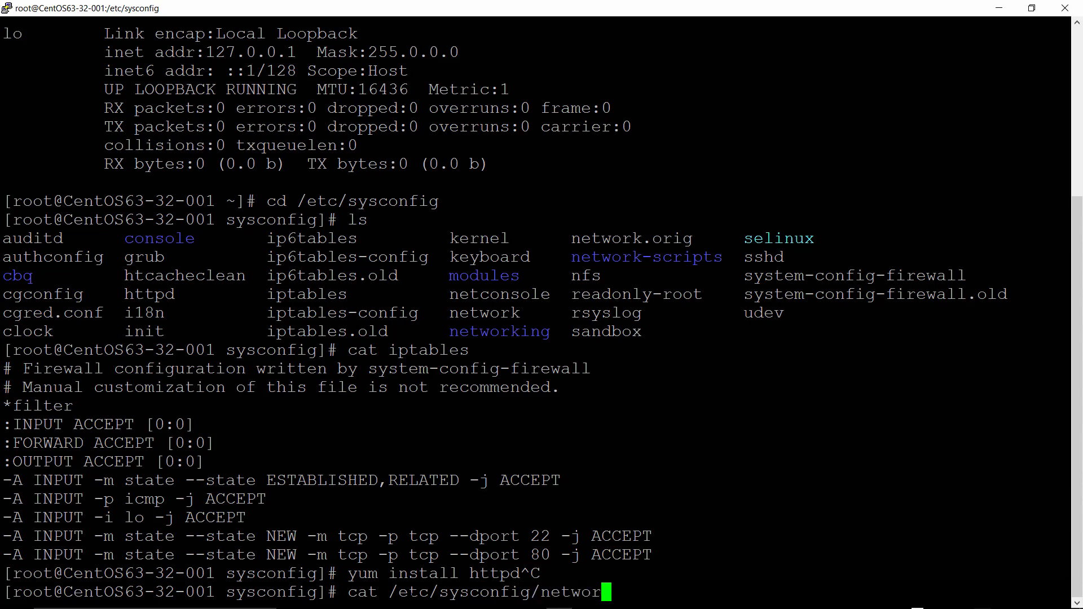
pyautogui.write('k-scrip')
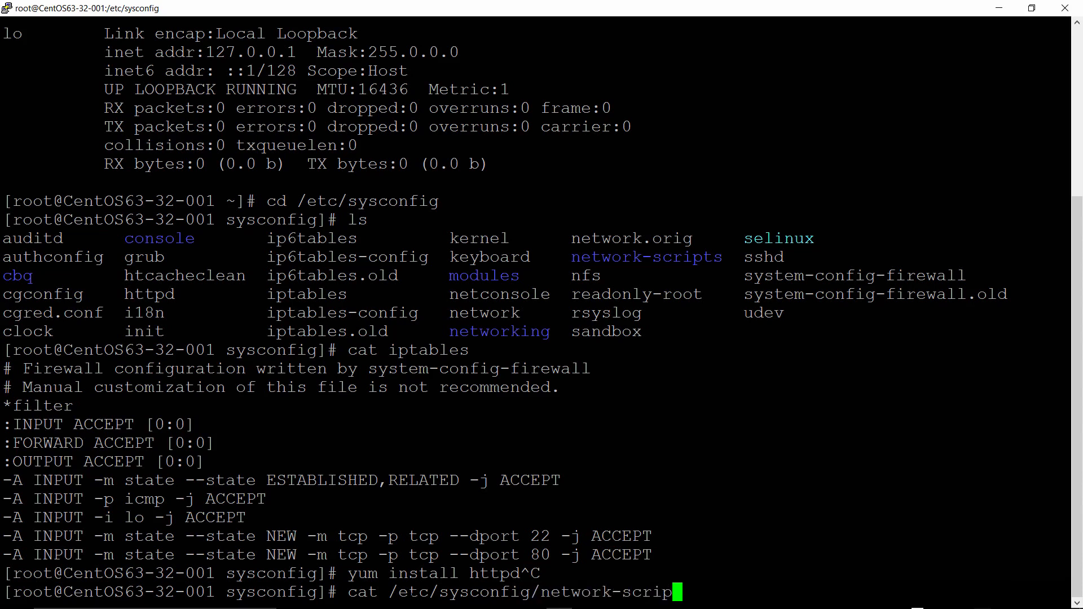
pyautogui.write('ts/ifcfg')
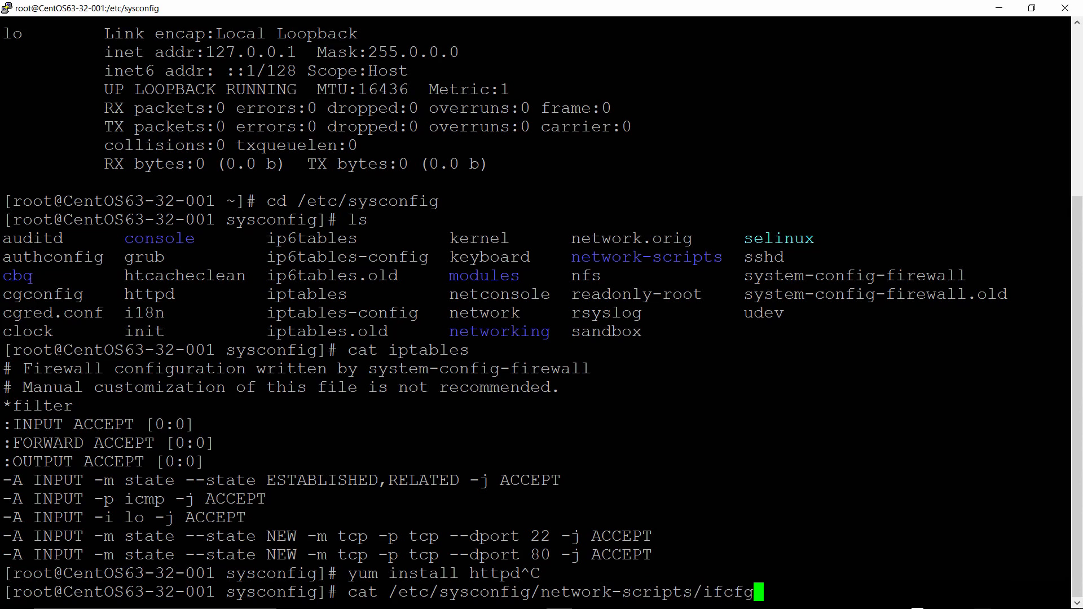
pyautogui.write('-eth0')
pyautogui.press('Return')
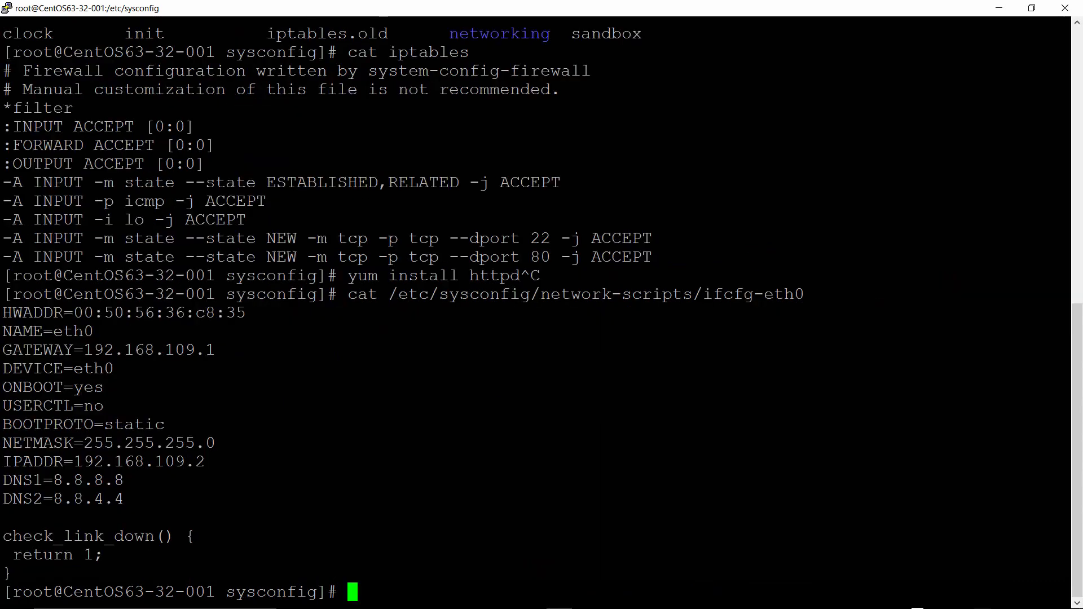
pyautogui.moveTo(3, 479); pyautogui.dragTo(134, 500)
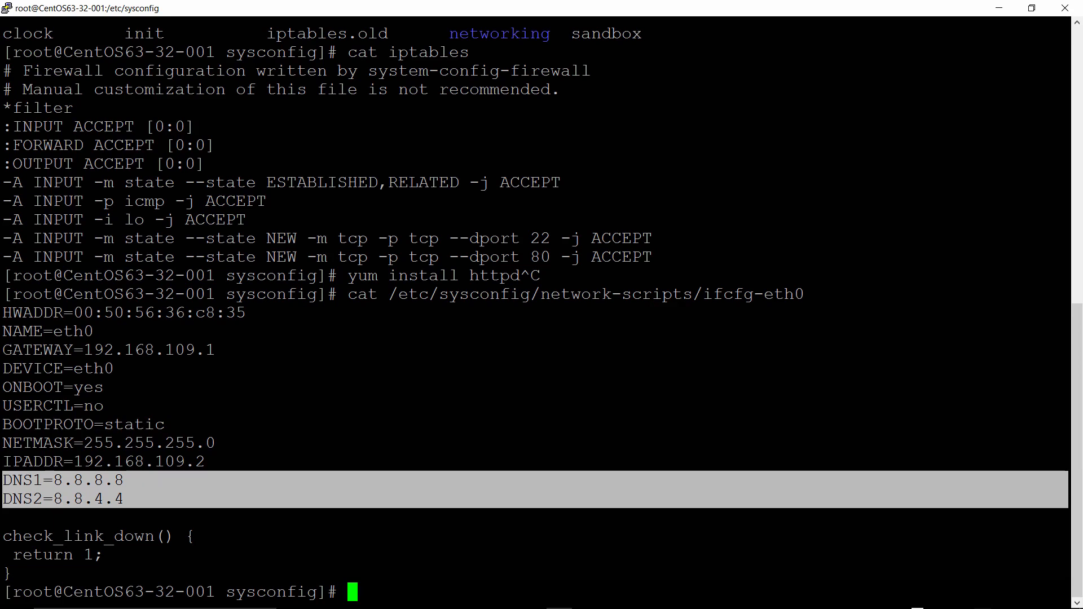
pyautogui.click(361, 490)
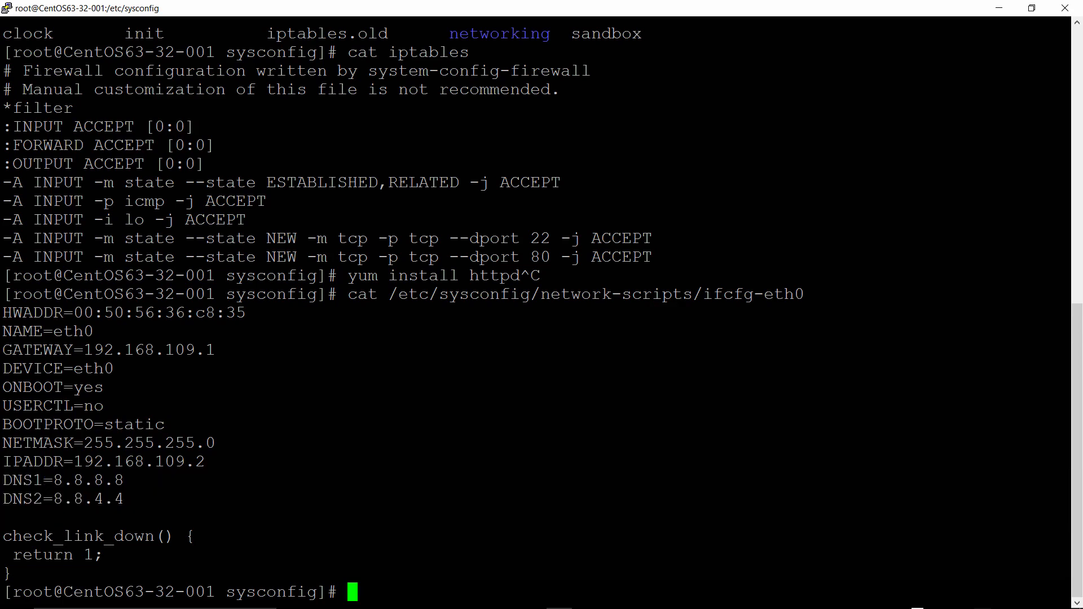
# Start the Apache web server by running apachectl start
pyautogui.write('apachect')
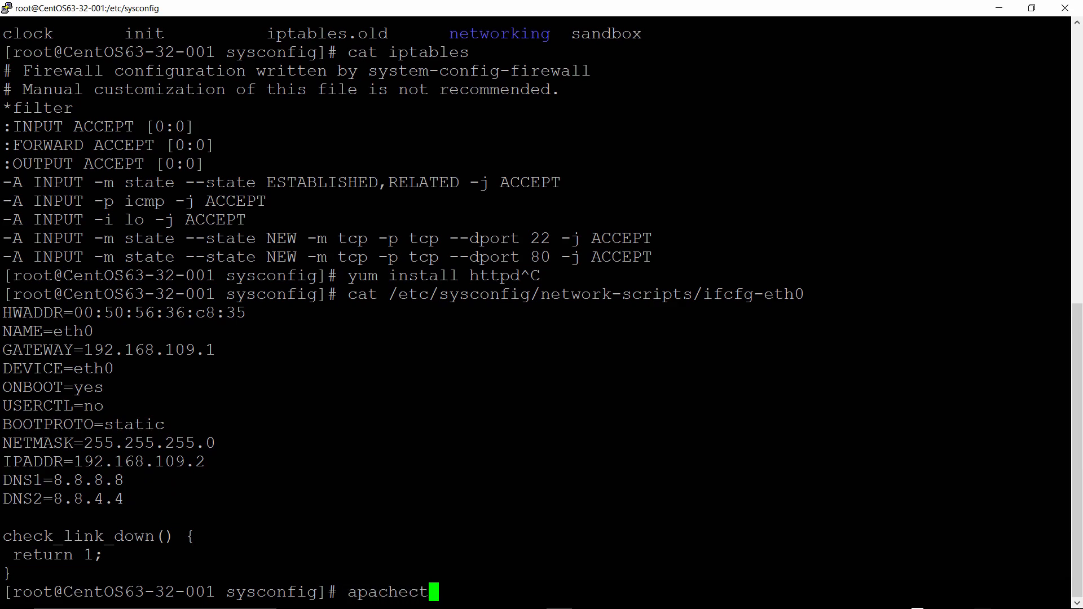
pyautogui.write('l start')
pyautogui.press('Return')
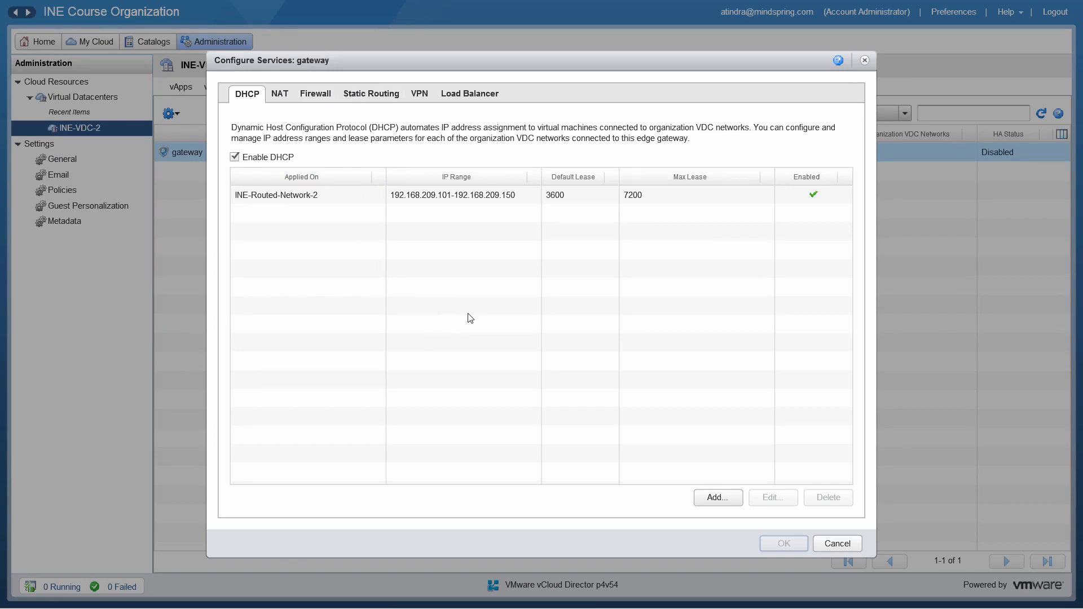
# Review the gateway's load balancer virtual servers and return to its list of pool servers
pyautogui.click(488, 98)
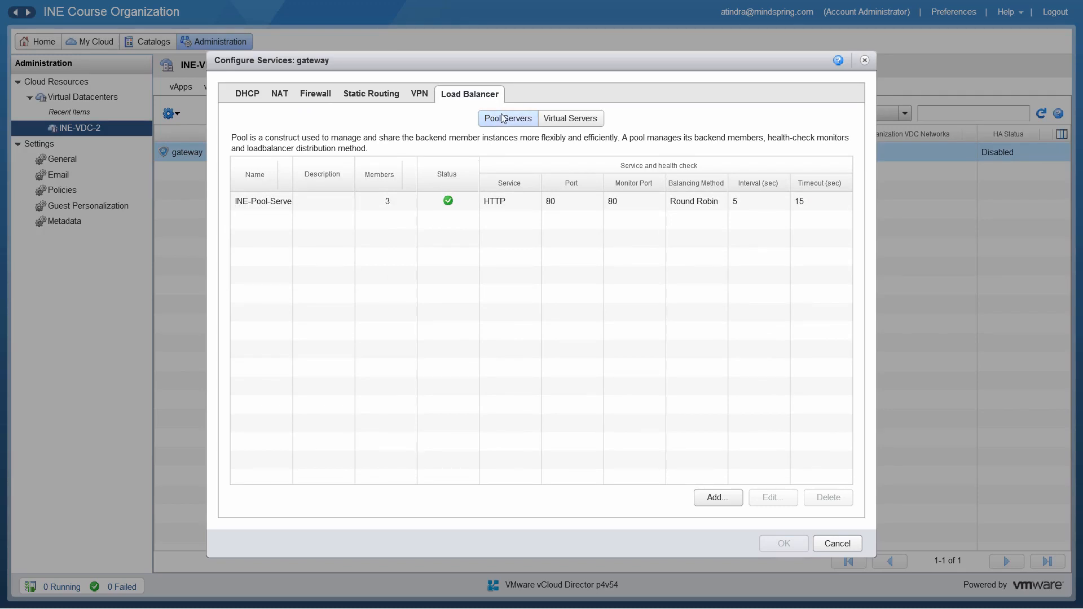
pyautogui.click(584, 123)
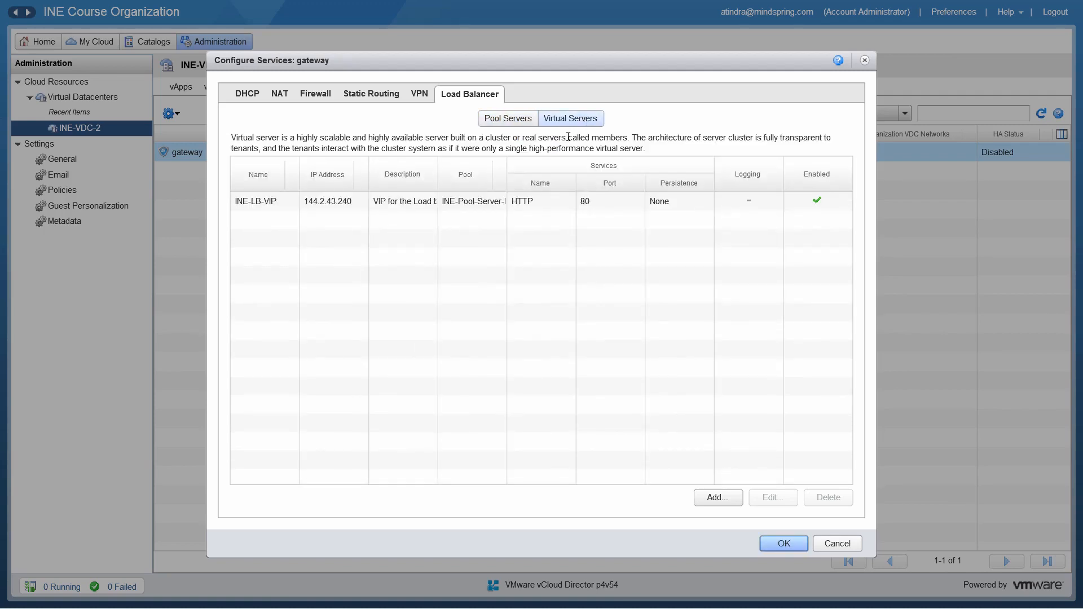
pyautogui.click(498, 123)
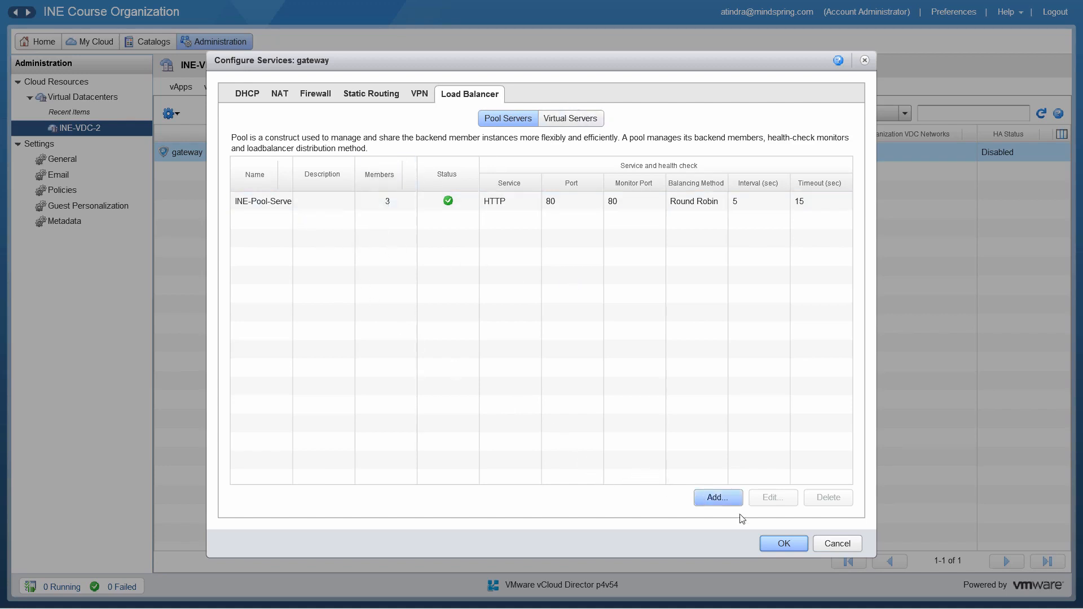
# Begin adding a load balancer member pool named "Test-Po" and continue to its service configuration
pyautogui.click(717, 497)
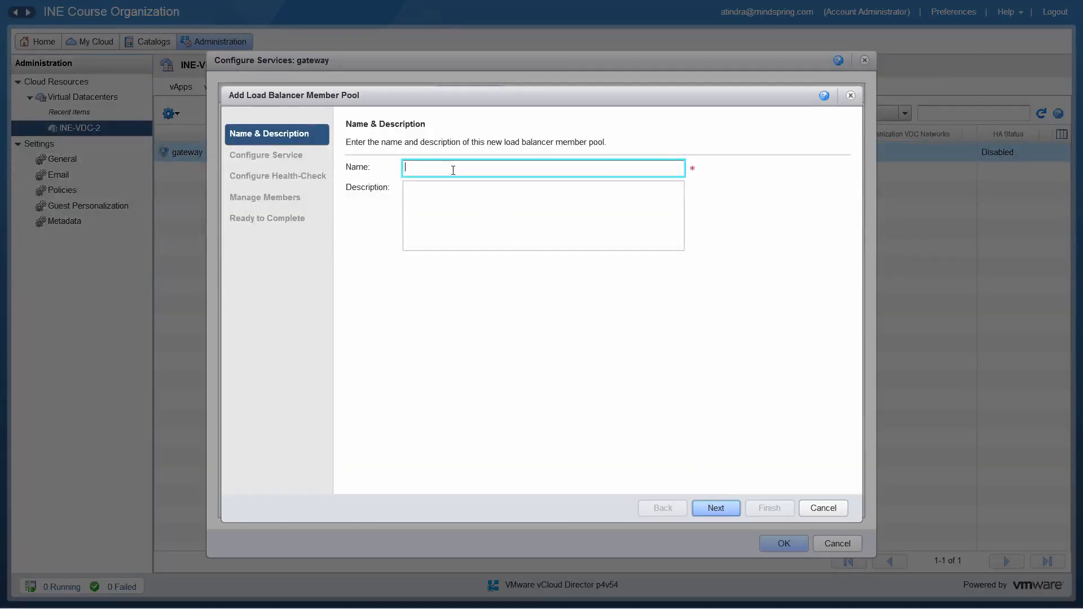
pyautogui.write('Test-Pool')
pyautogui.click(714, 510)
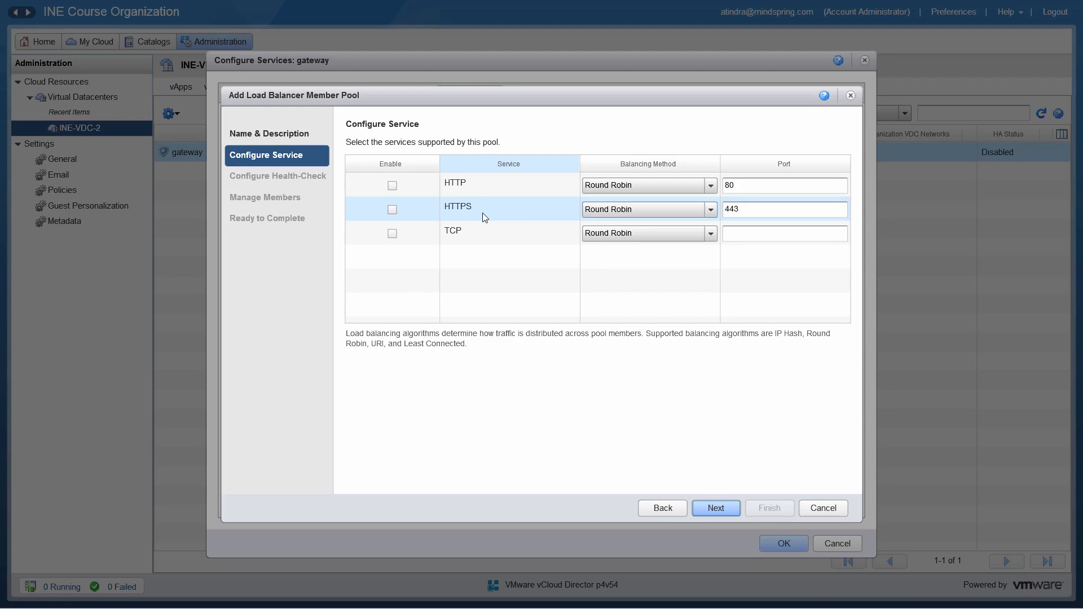
# Enable the HTTP service on port 80 with Round Robin balancing for the new pool and continue to its health-check settings
pyautogui.click(393, 187)
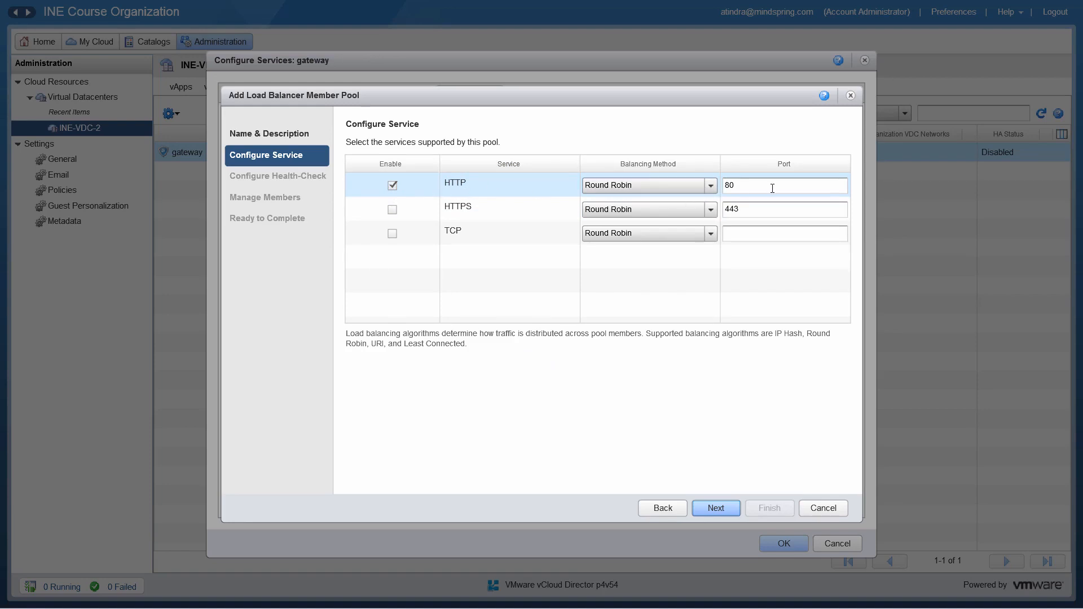
pyautogui.click(710, 186)
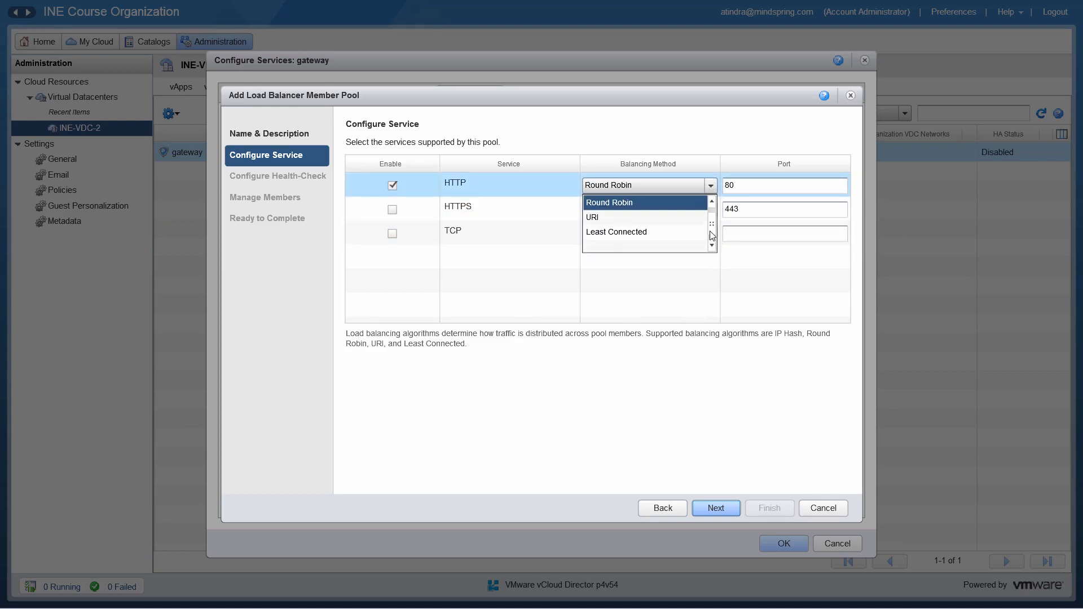
pyautogui.moveTo(712, 220); pyautogui.dragTo(712, 243)
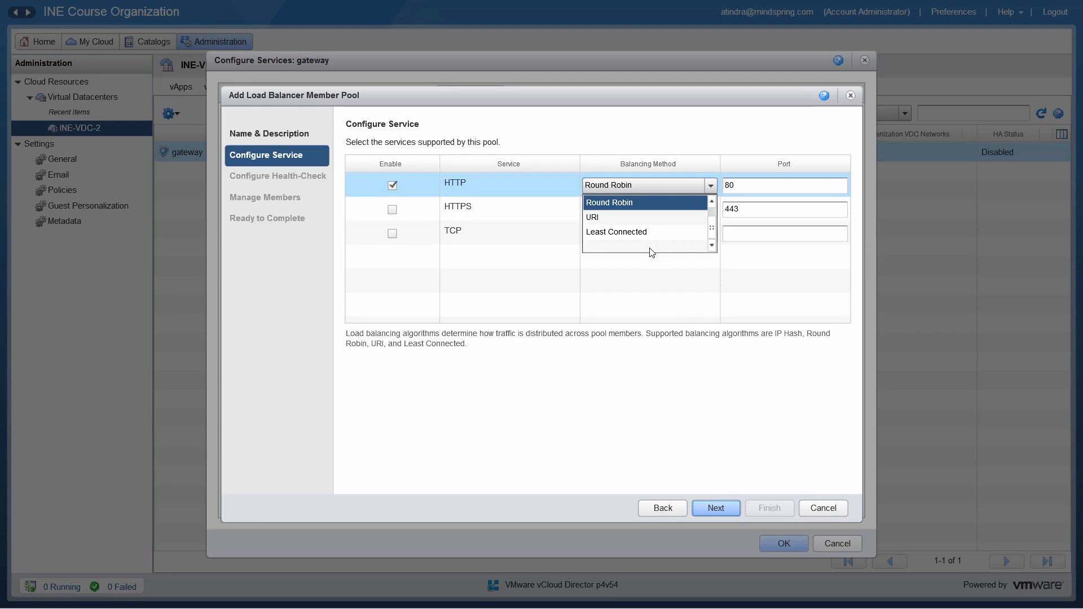
pyautogui.click(686, 217)
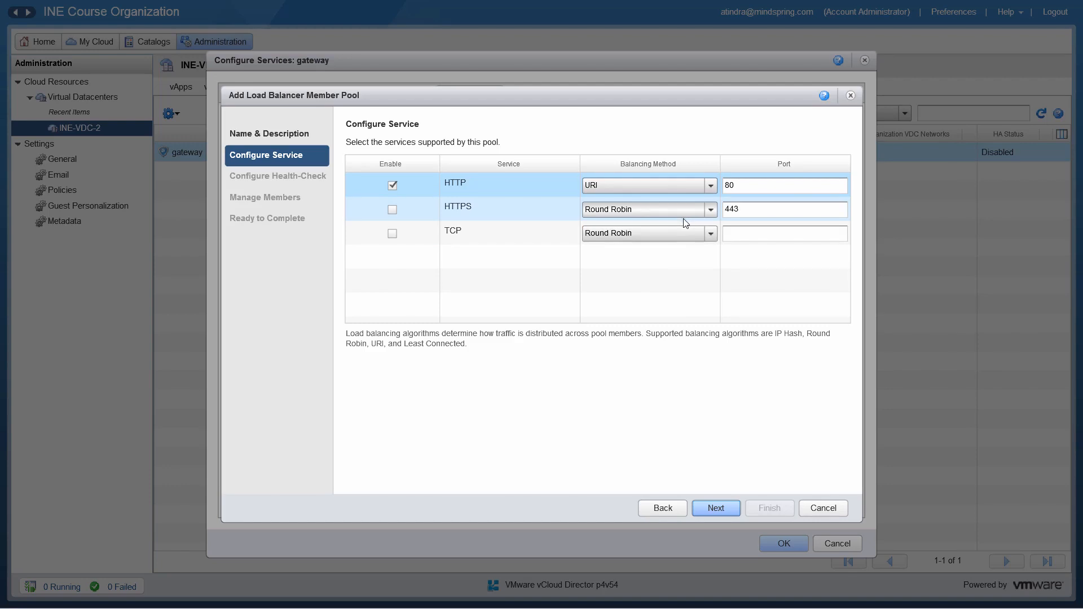
pyautogui.click(713, 185)
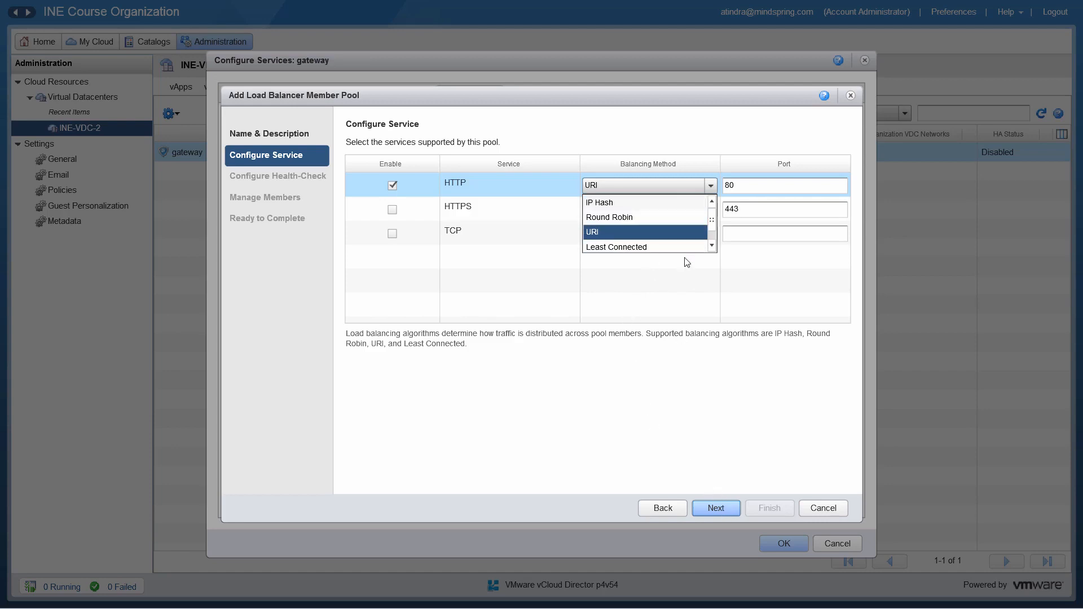
pyautogui.click(647, 219)
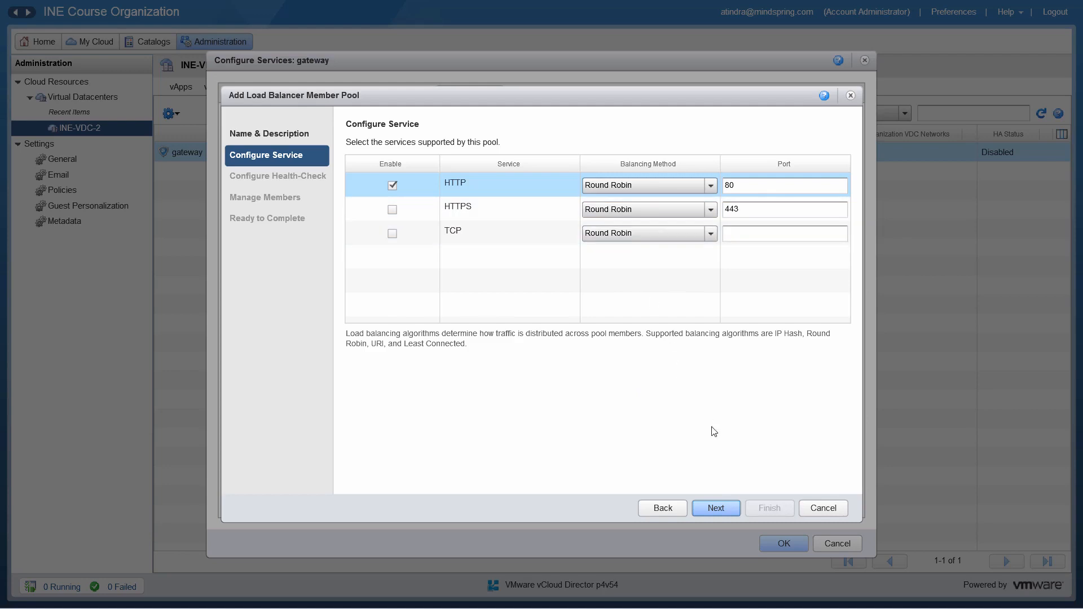
pyautogui.click(723, 510)
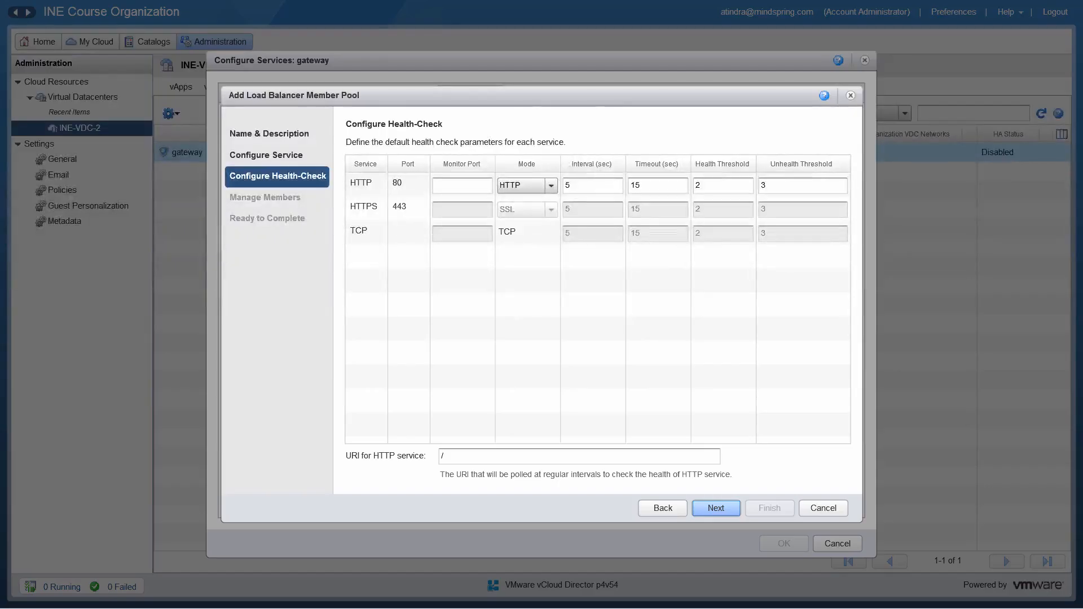
# Configure the HTTP health check with monitor port 80, HTTP mode and the index page as its URI, and continue to the pool members
pyautogui.click(448, 182)
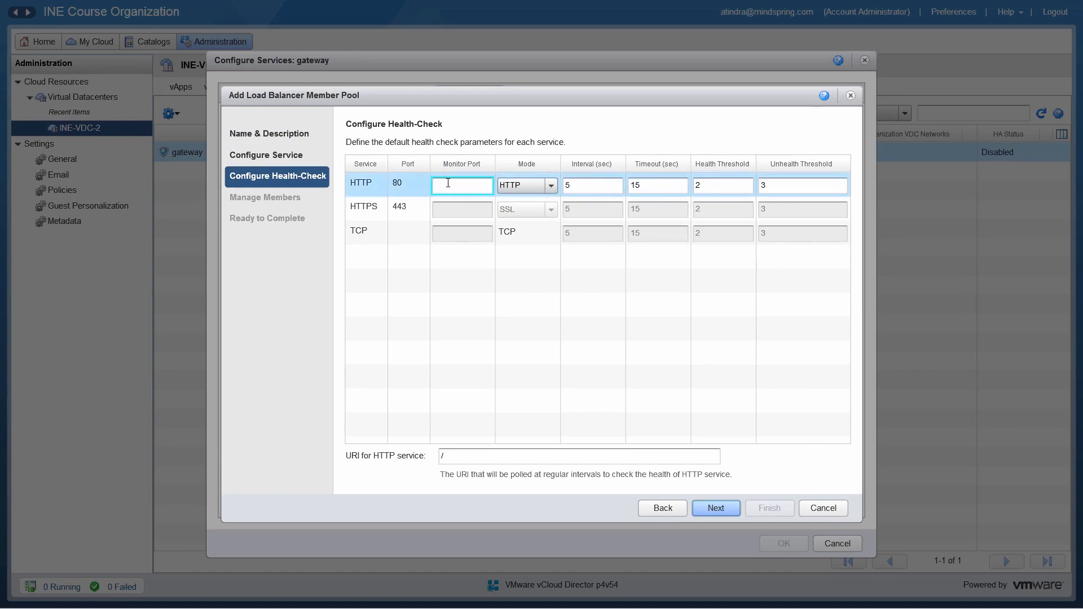
pyautogui.write('80')
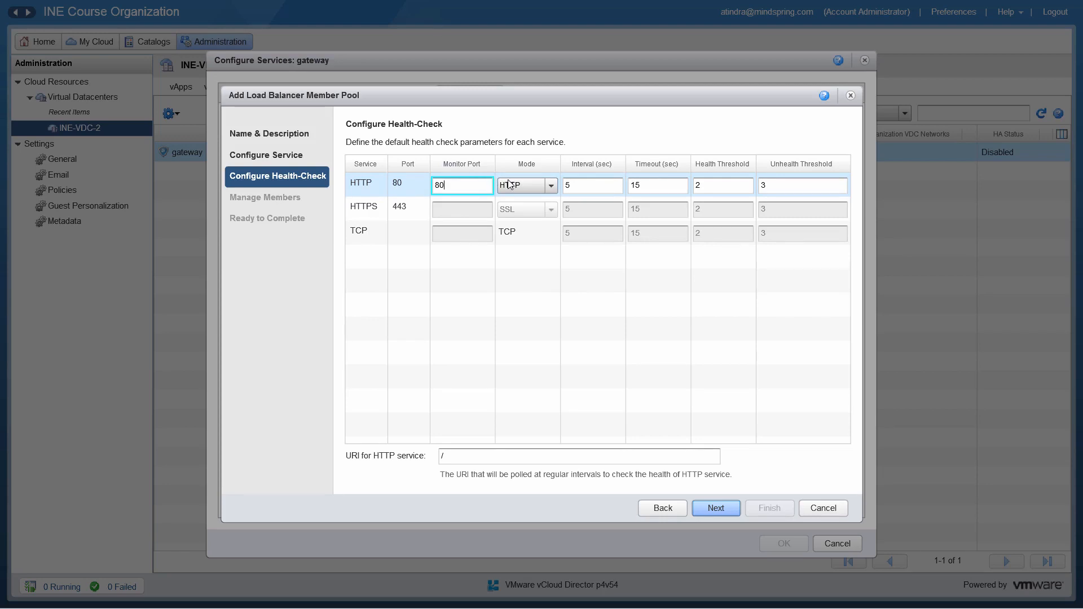
pyautogui.click(550, 188)
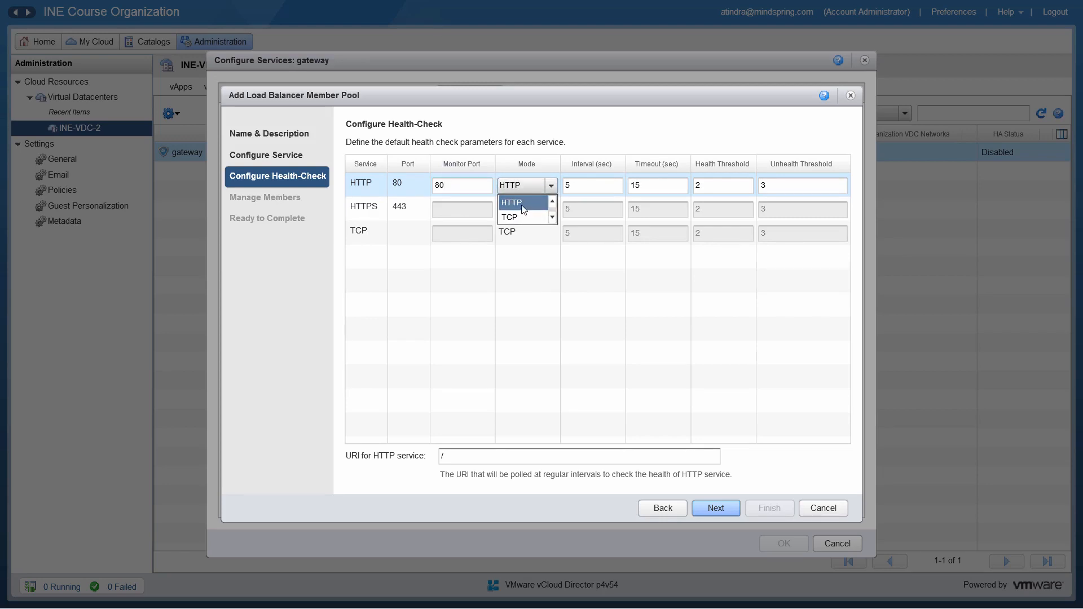
pyautogui.click(522, 204)
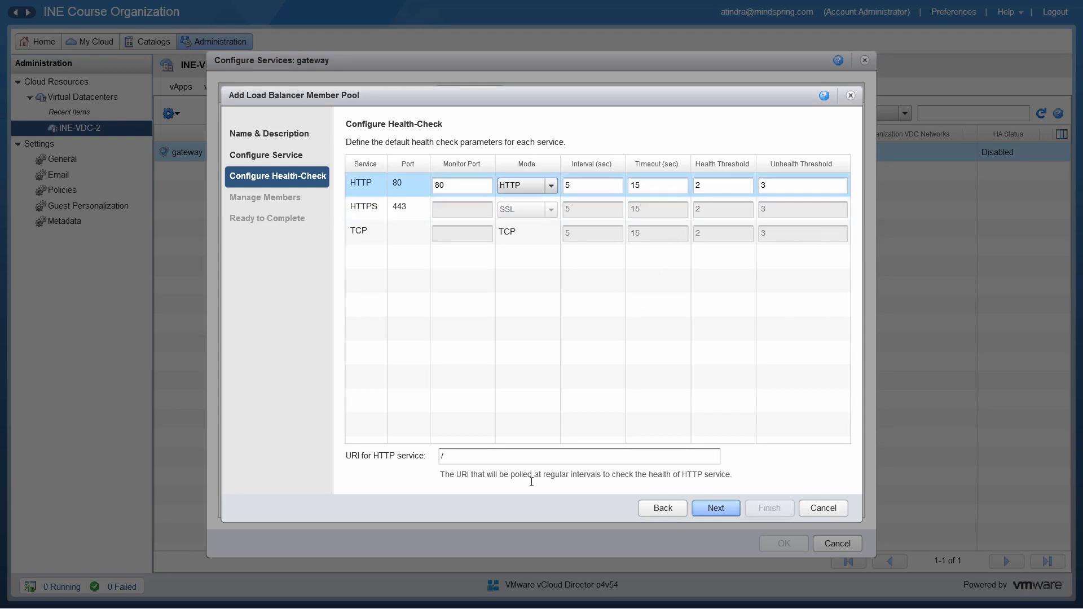
pyautogui.click(483, 461)
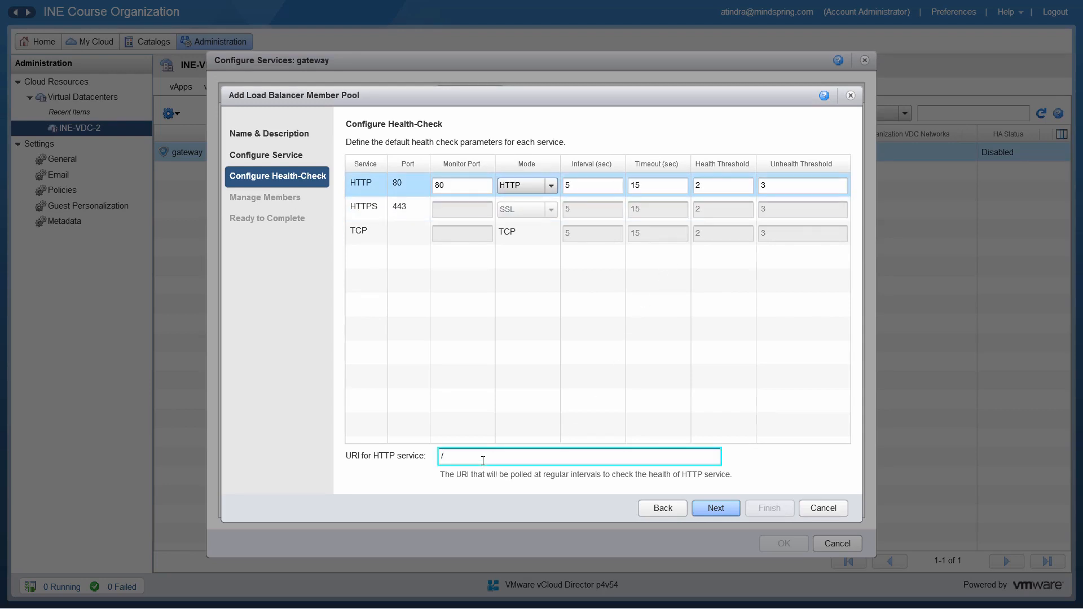
pyautogui.write('index.html')
pyautogui.click(711, 513)
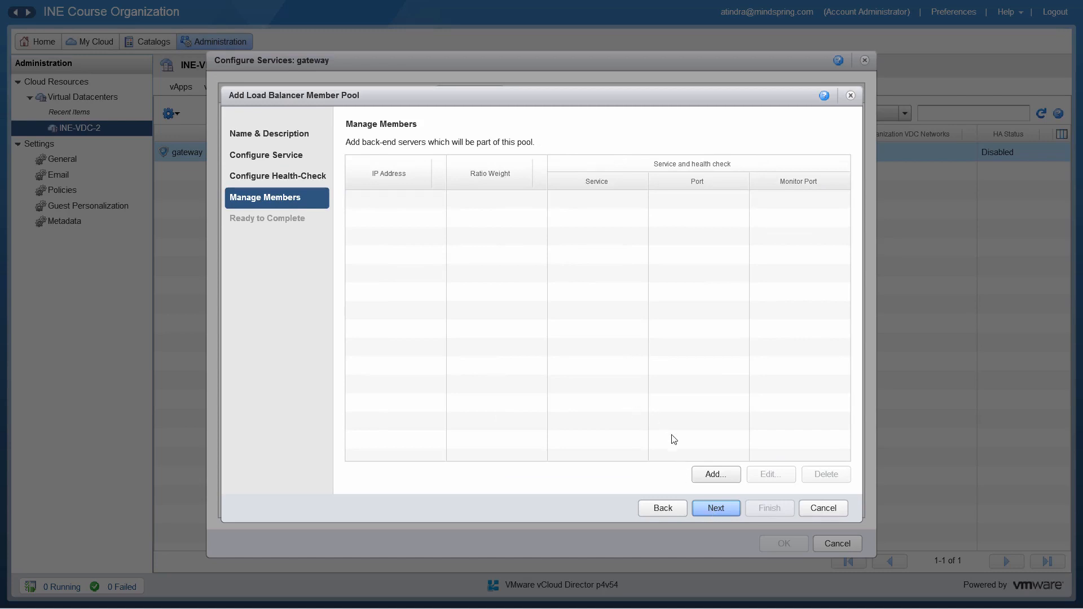
# Fill in a pool member at 192.168.90.2 with HTTP port 80 and monitor port 80, and discard both the member and the new pool
pyautogui.click(702, 474)
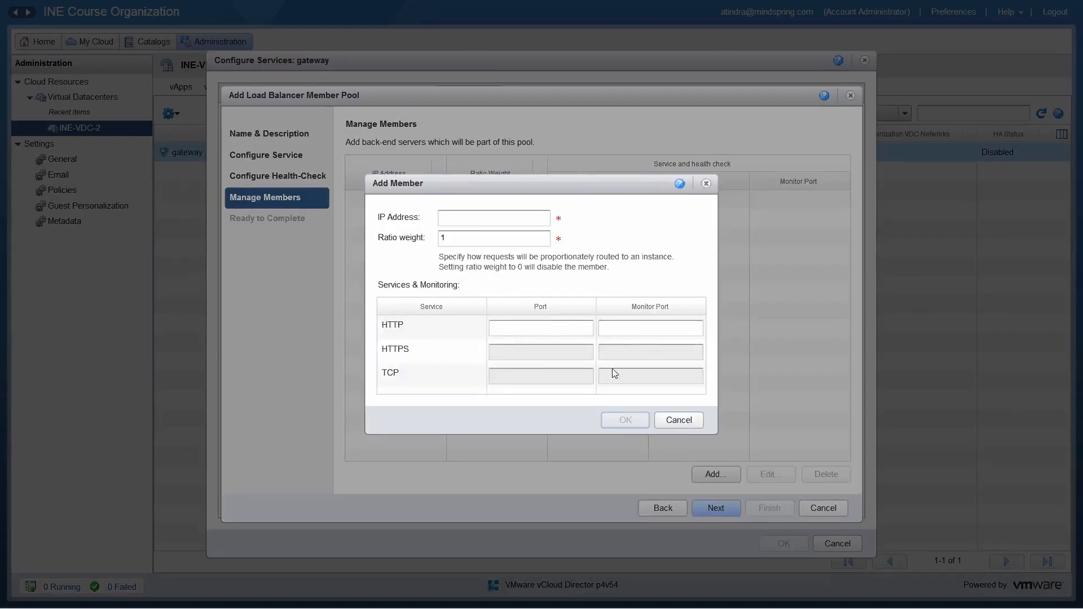
pyautogui.click(478, 219)
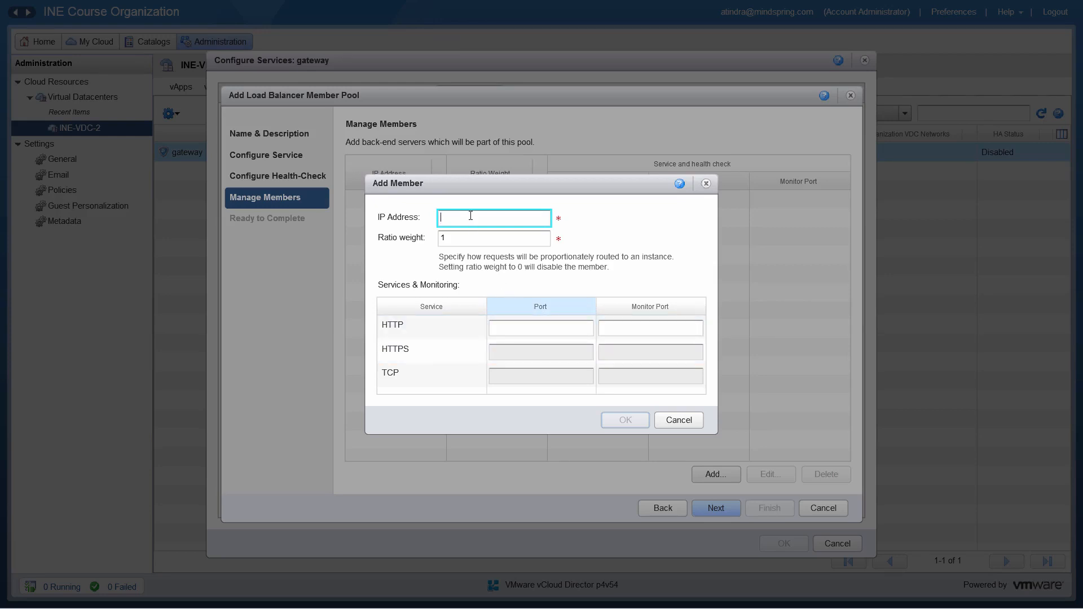
pyautogui.write('192')
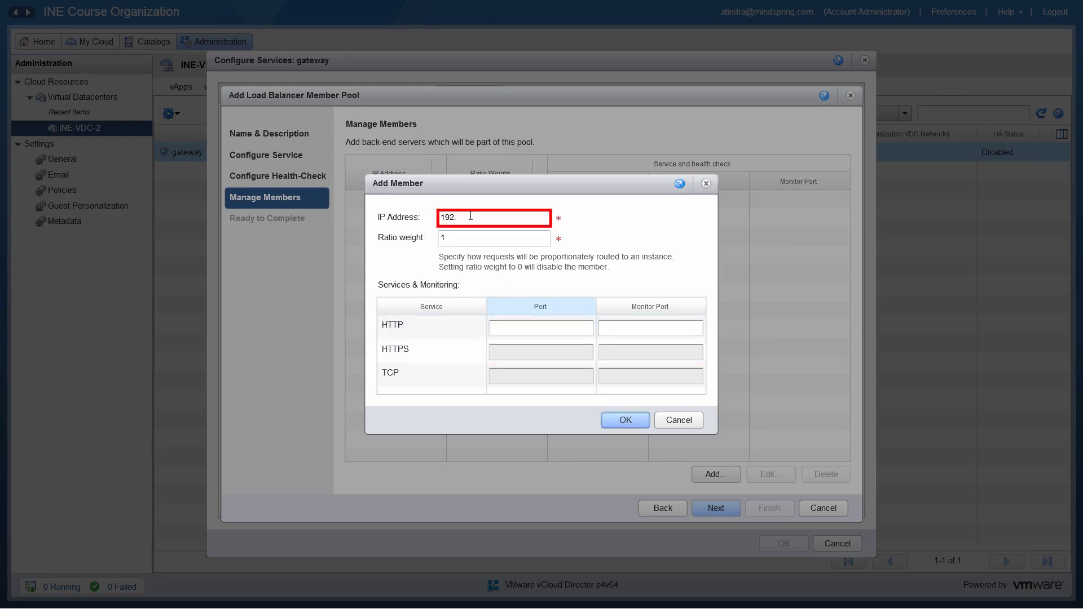
pyautogui.write('.168.90.2')
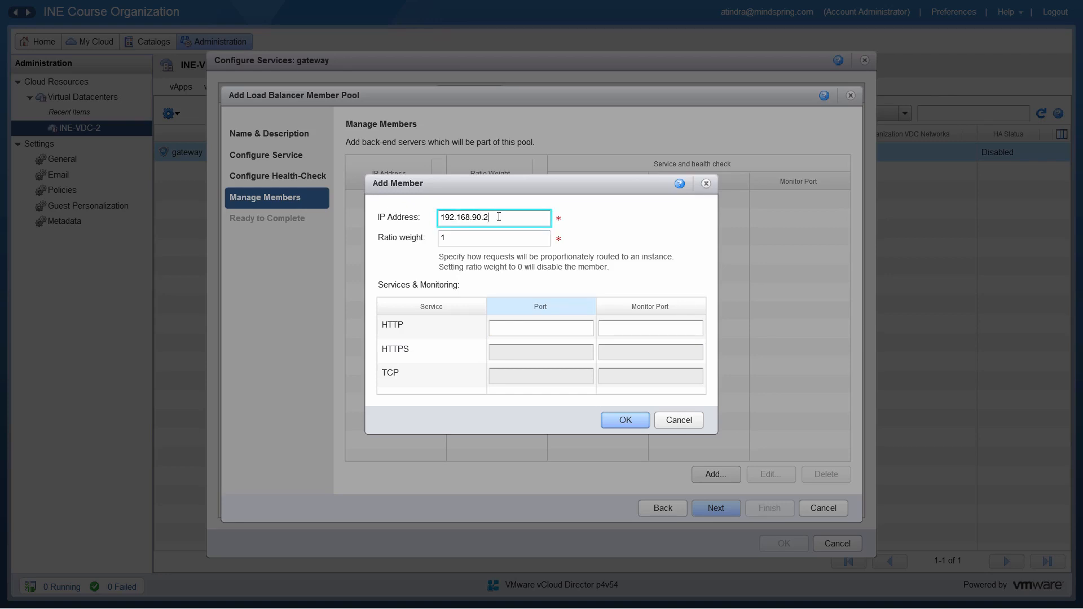
pyautogui.click(507, 328)
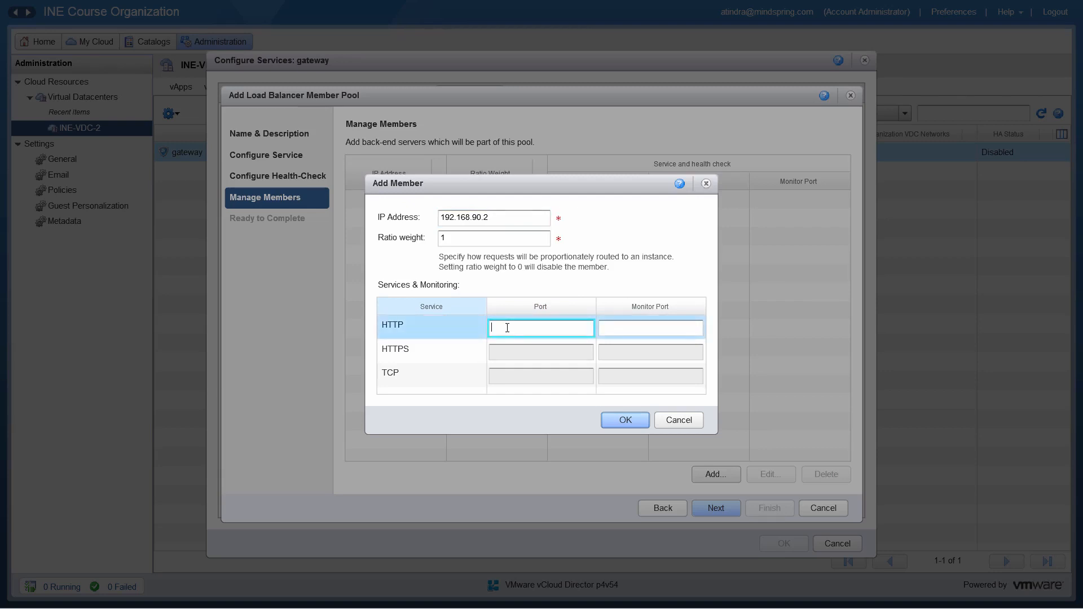
pyautogui.write('80')
pyautogui.click(639, 329)
pyautogui.write('8')
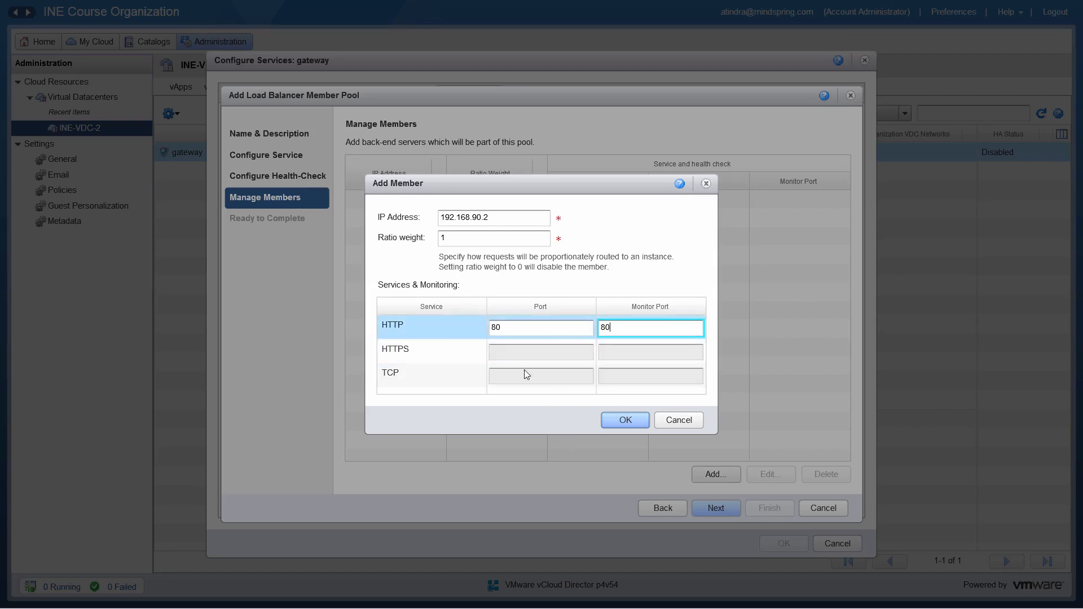
pyautogui.click(677, 420)
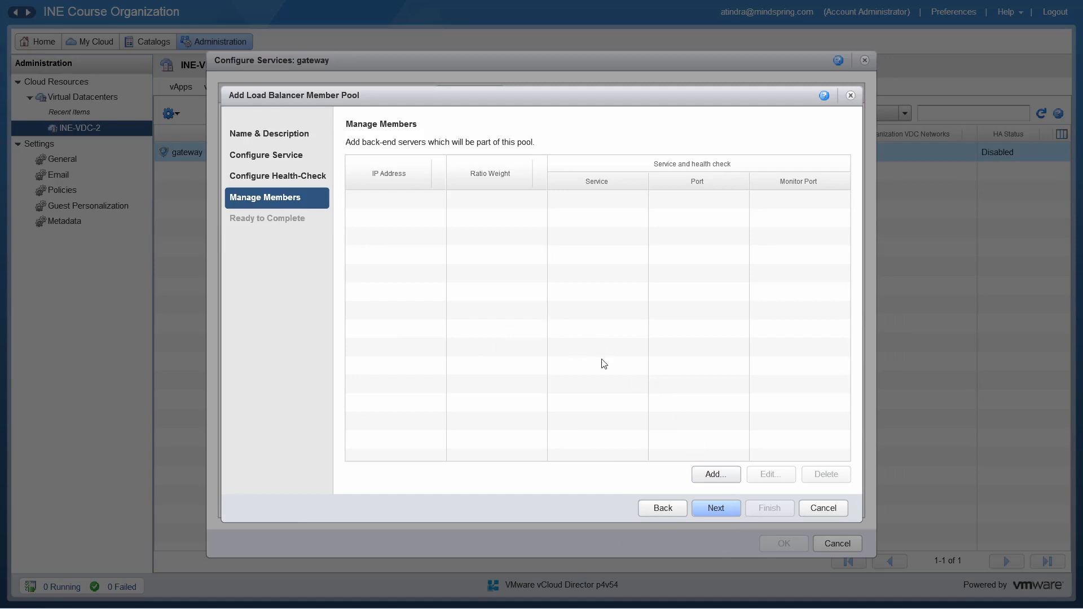
pyautogui.click(823, 509)
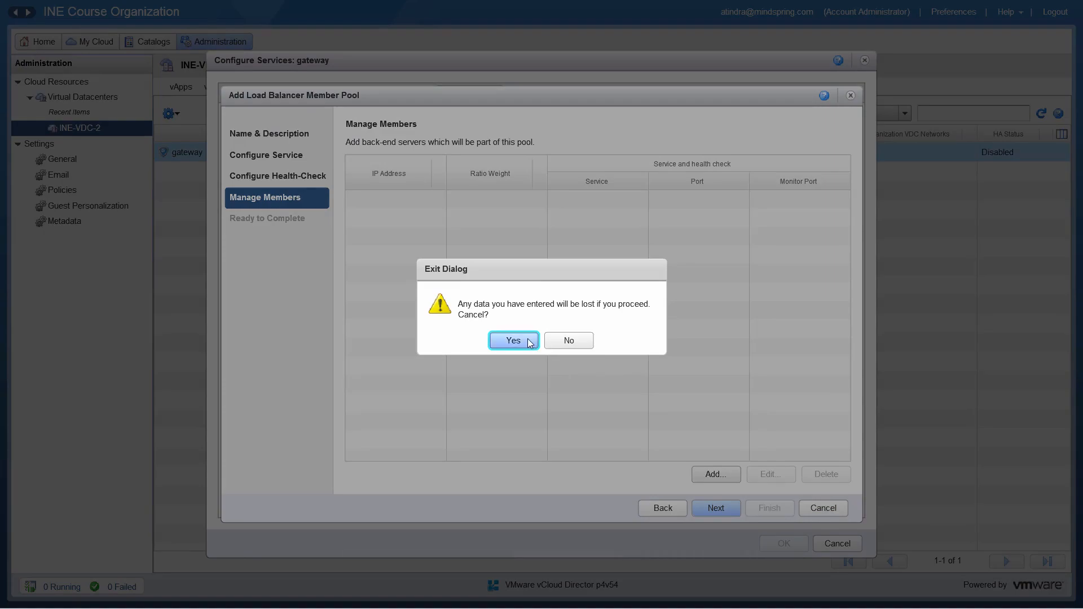
pyautogui.click(512, 339)
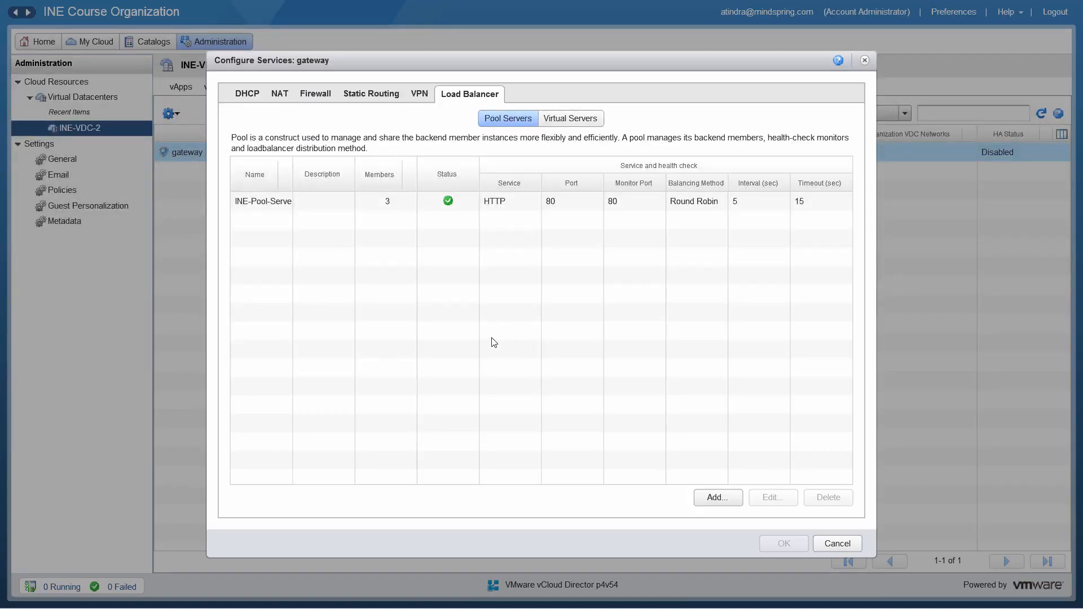
# Review the name, service, health-check and member settings of the existing INE-Pool-Server-Pool and leave them without making changes
pyautogui.click(303, 201)
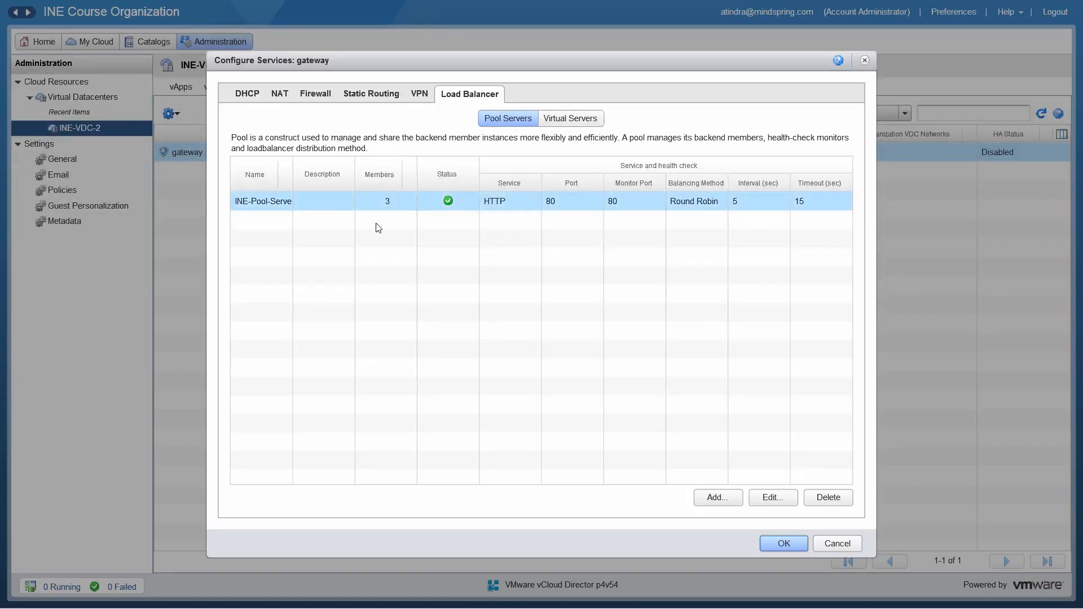
pyautogui.click(757, 497)
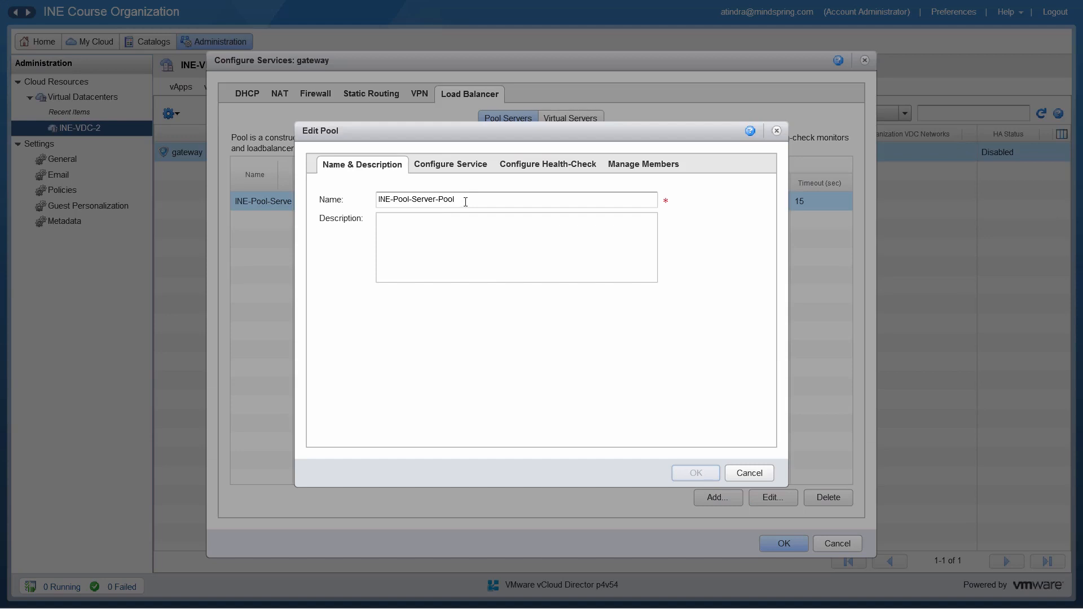
pyautogui.click(462, 167)
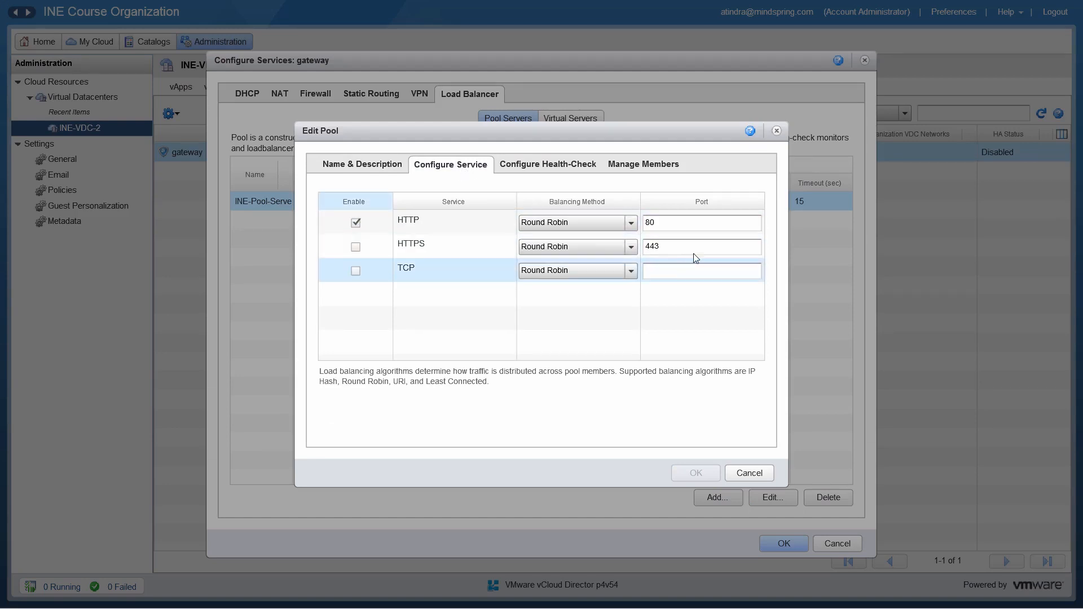
pyautogui.click(568, 170)
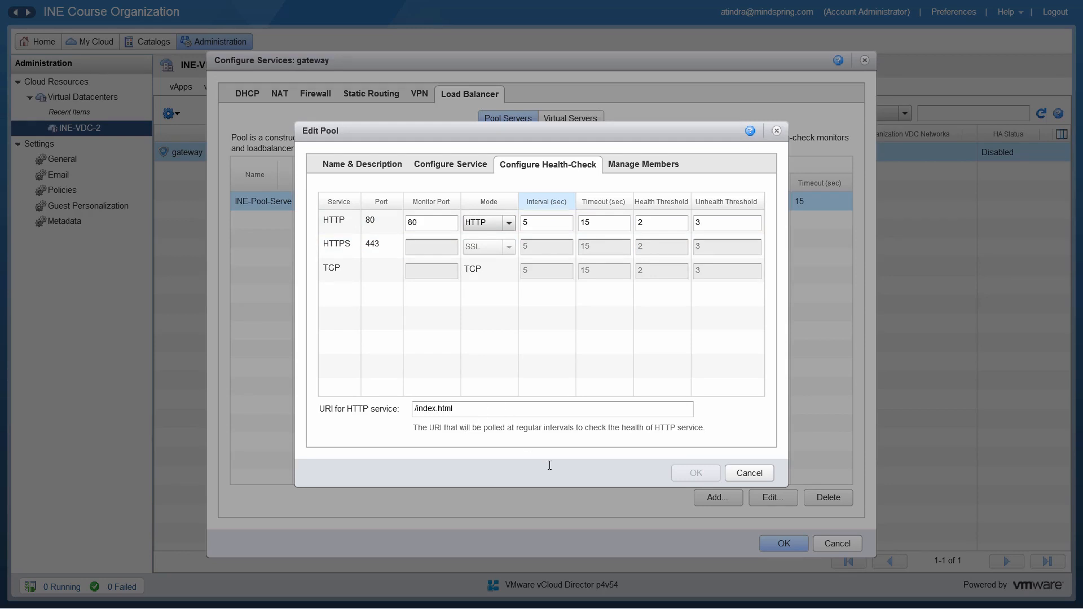
pyautogui.click(645, 166)
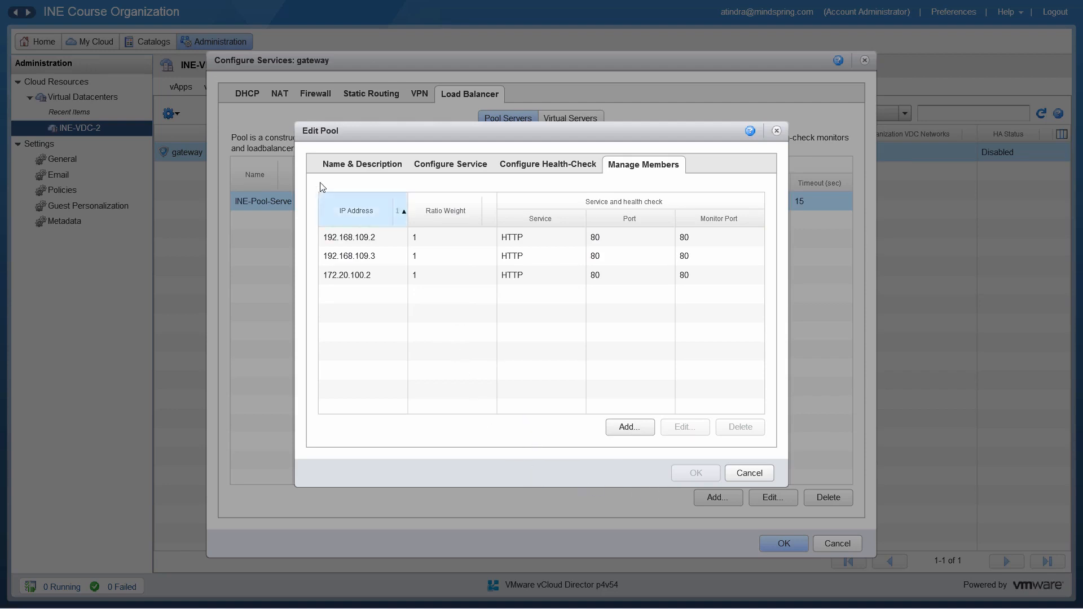
pyautogui.click(323, 166)
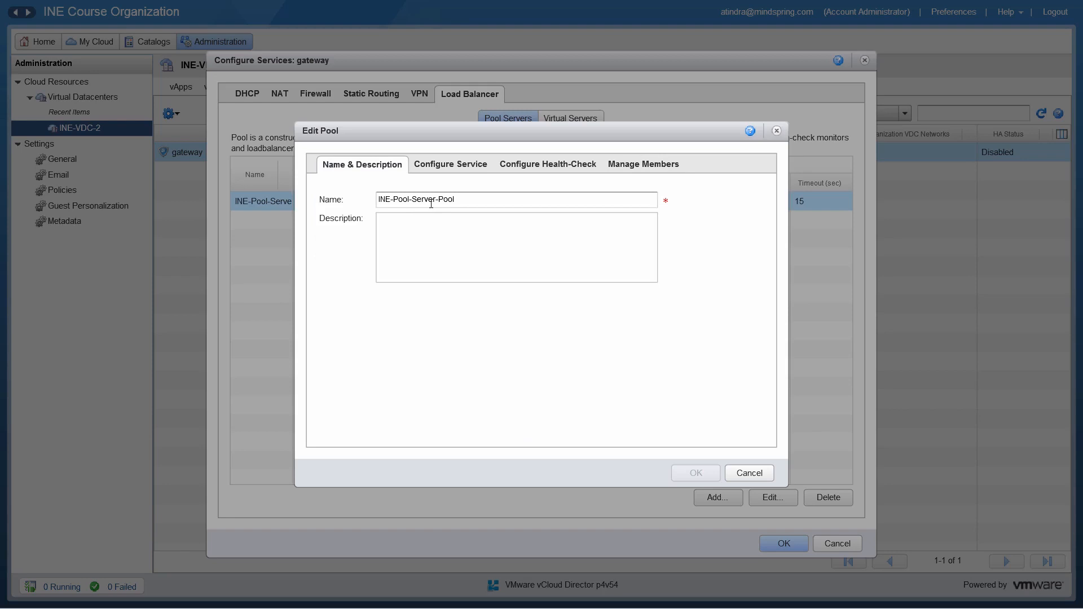
pyautogui.click(450, 164)
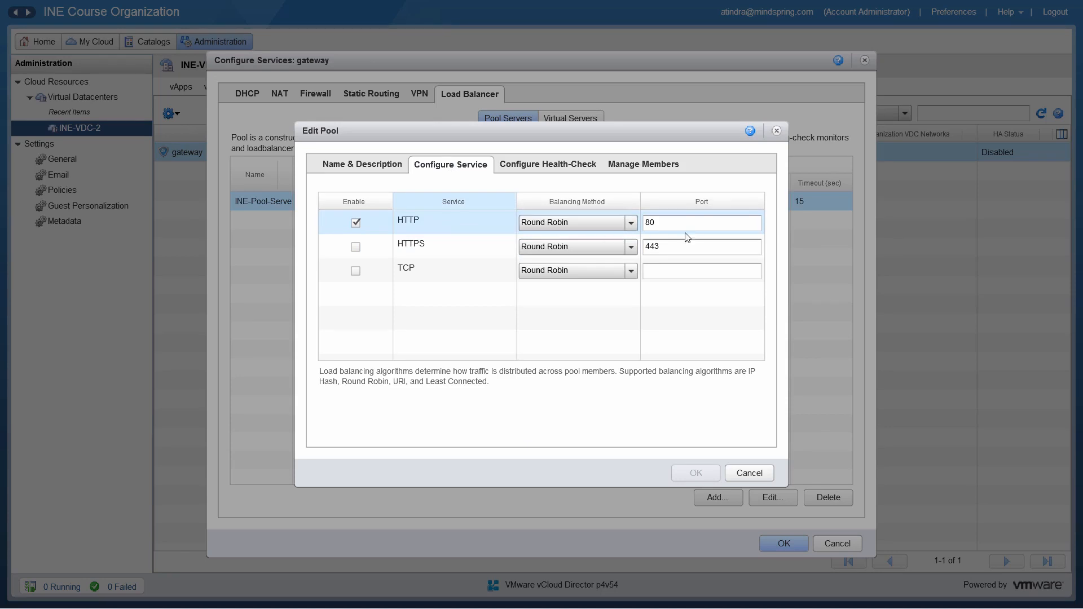
pyautogui.click(575, 167)
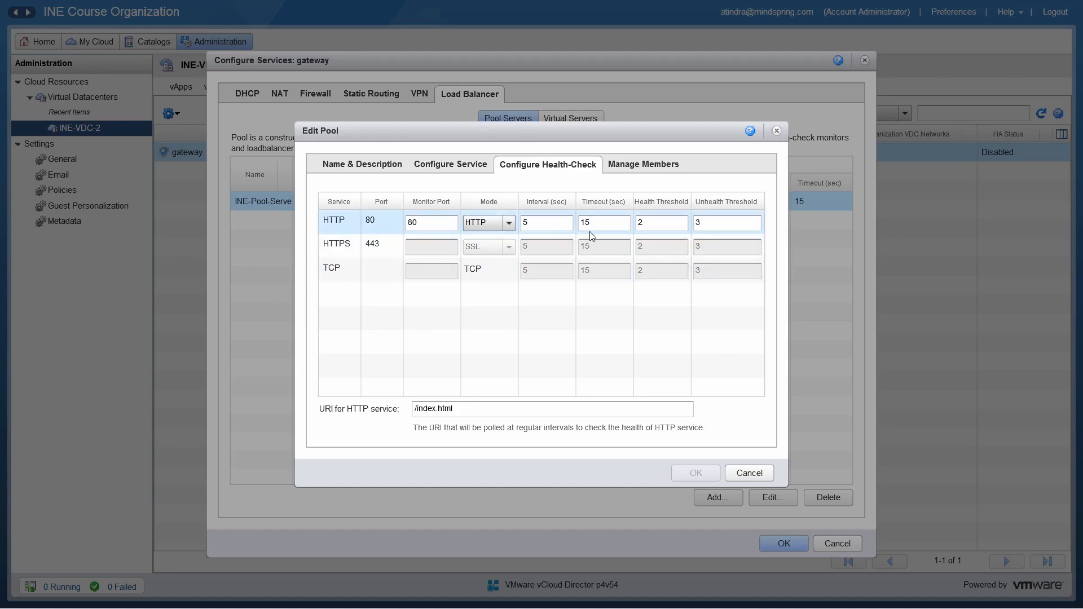
pyautogui.click(635, 165)
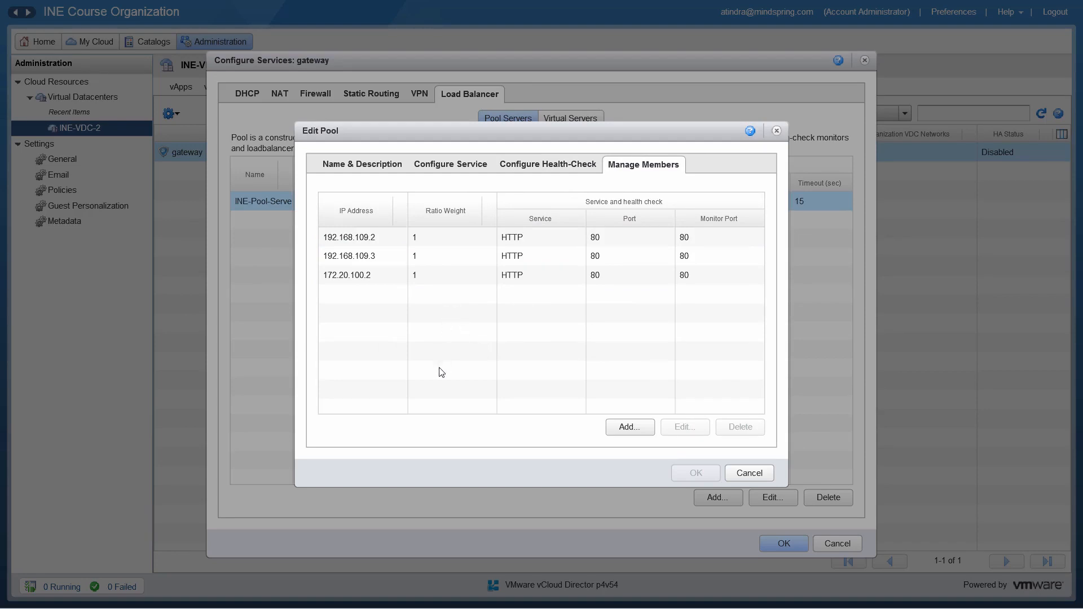
pyautogui.click(748, 474)
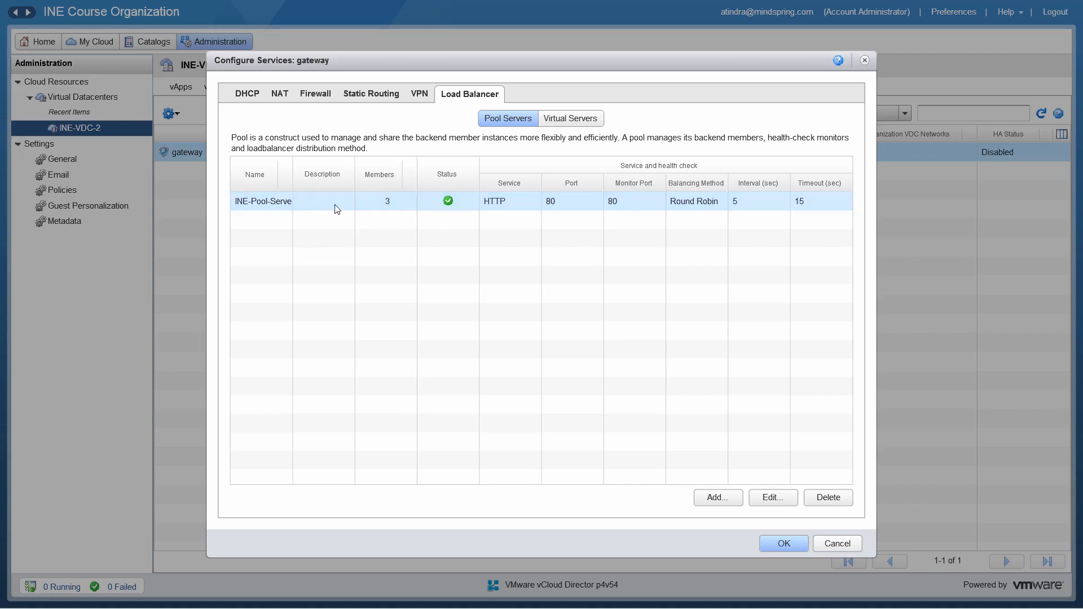
# Start a new load balancer virtual server named VIP-2 and apply it on the d3p4v68-ext network
pyautogui.click(571, 119)
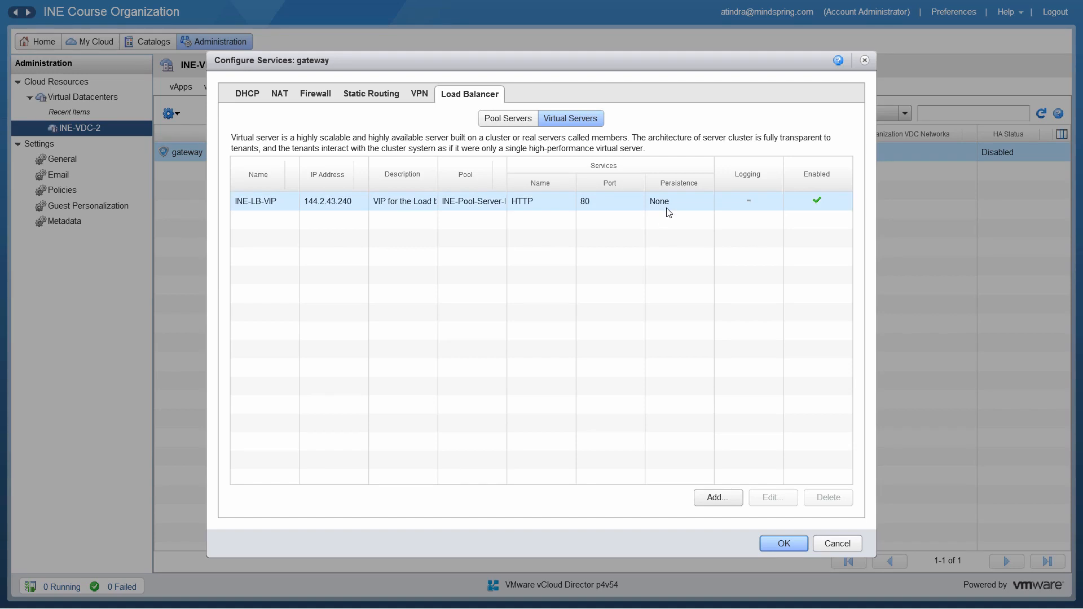
pyautogui.click(733, 499)
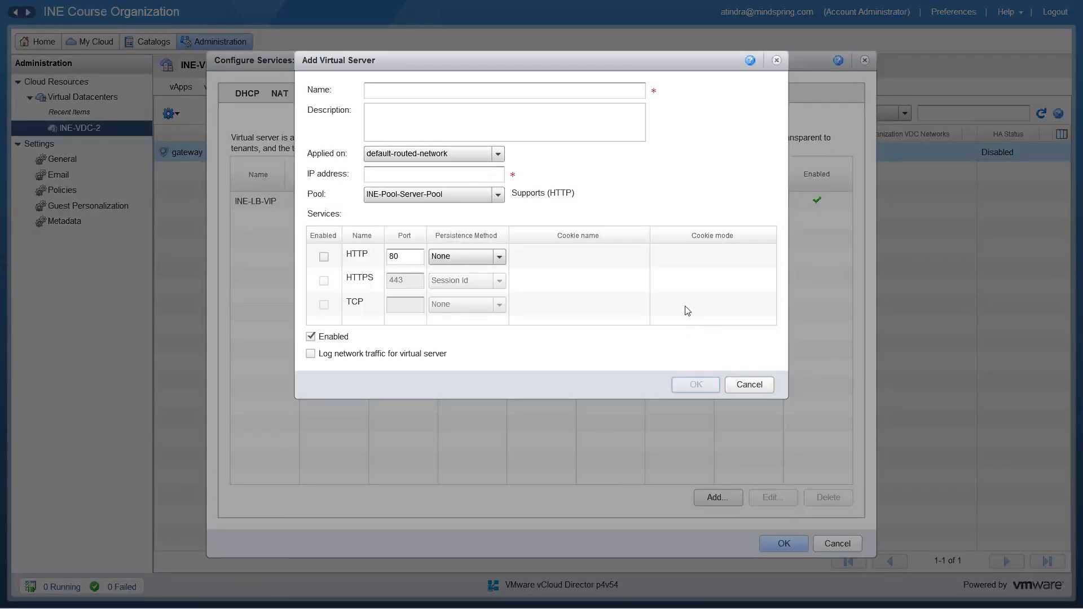
pyautogui.click(593, 90)
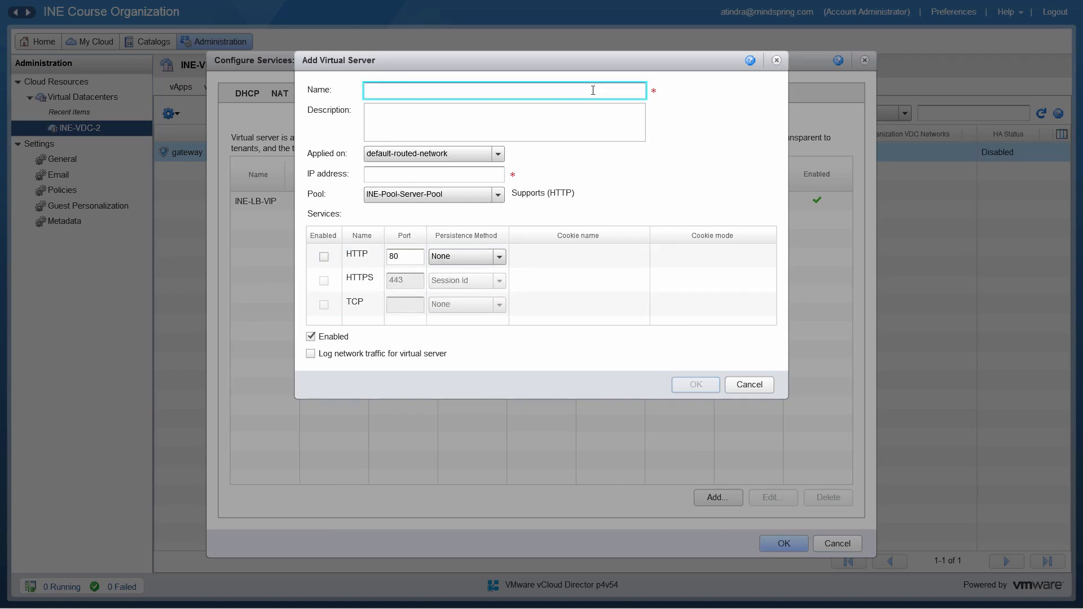
pyautogui.write('VIP-2')
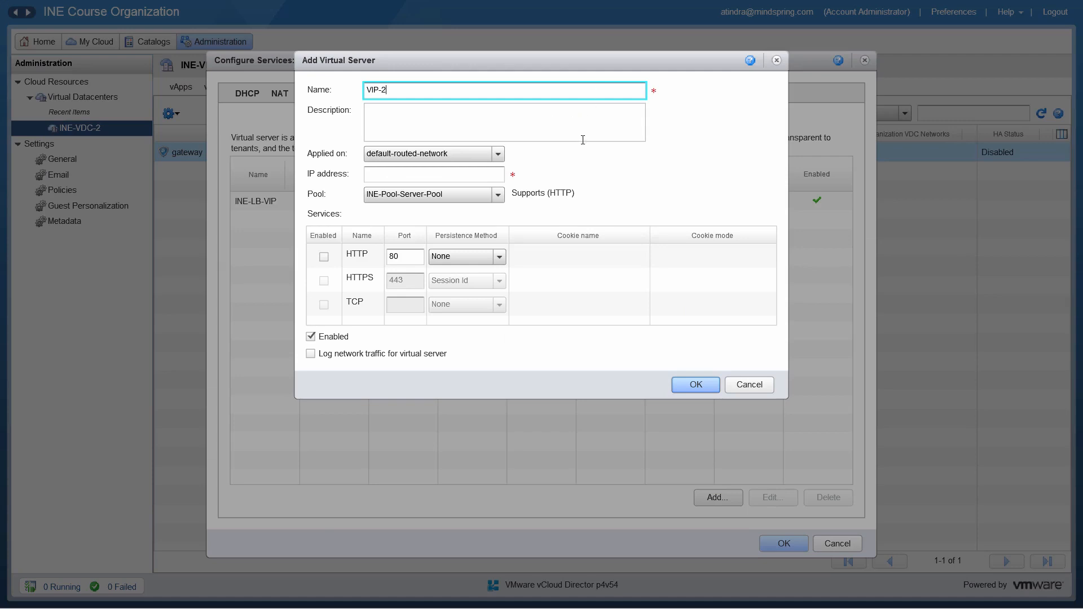
pyautogui.click(495, 157)
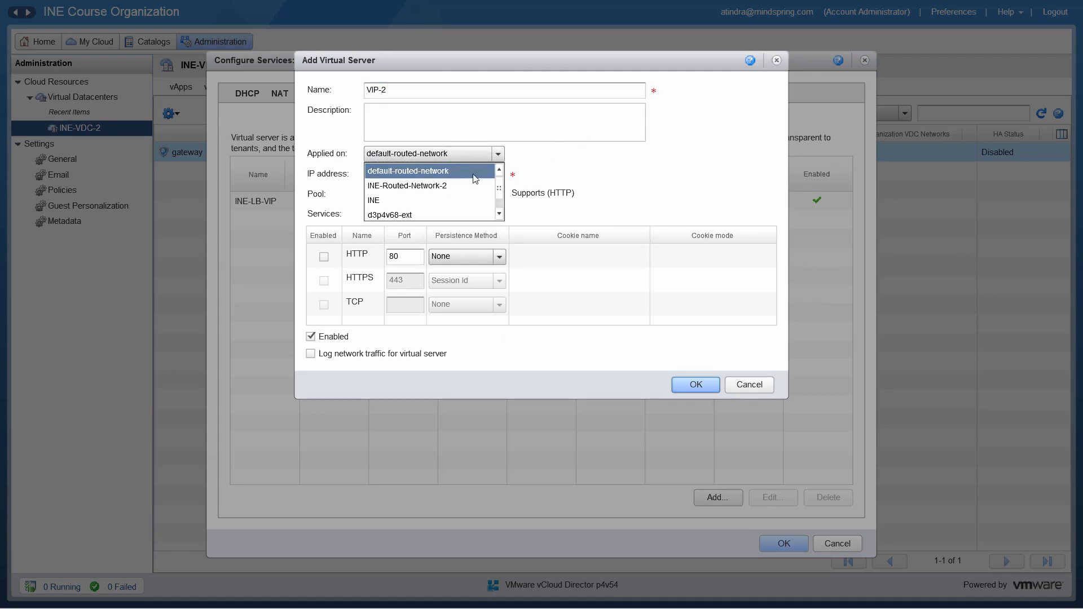
pyautogui.click(458, 215)
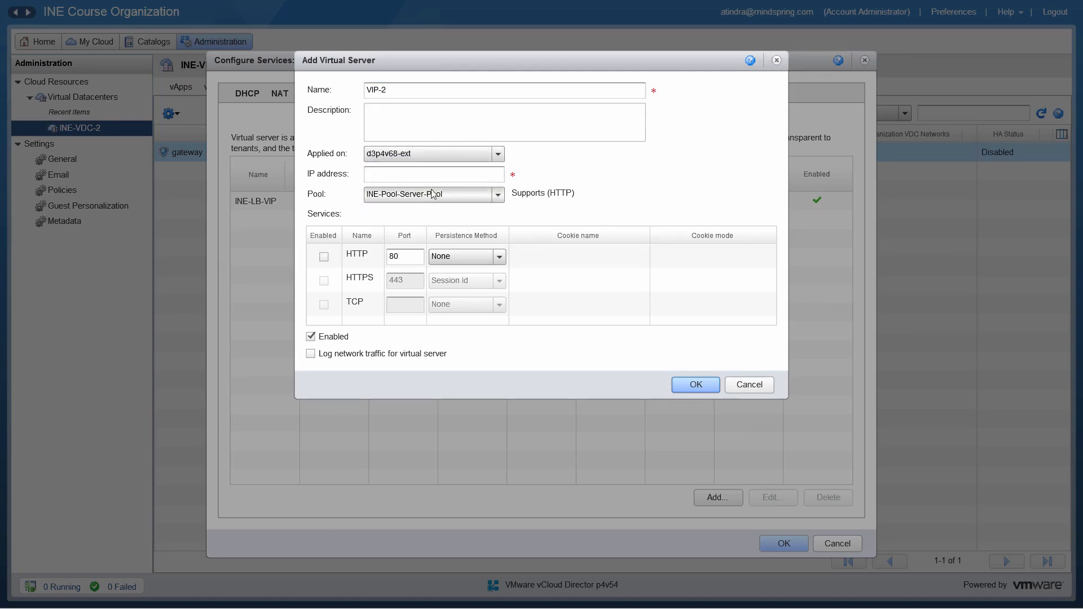
# Assign INE-Pool-Server-Pool to the new virtual server, enable HTTP on port 80 without an IP address, and discard the virtual server
pyautogui.click(445, 170)
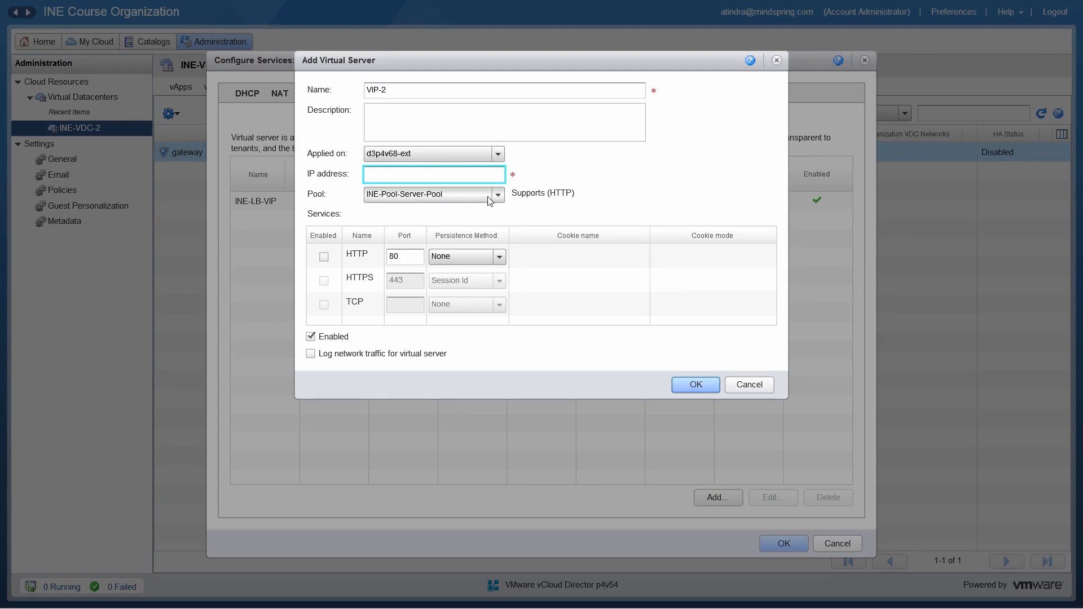
pyautogui.click(498, 198)
pyautogui.click(445, 199)
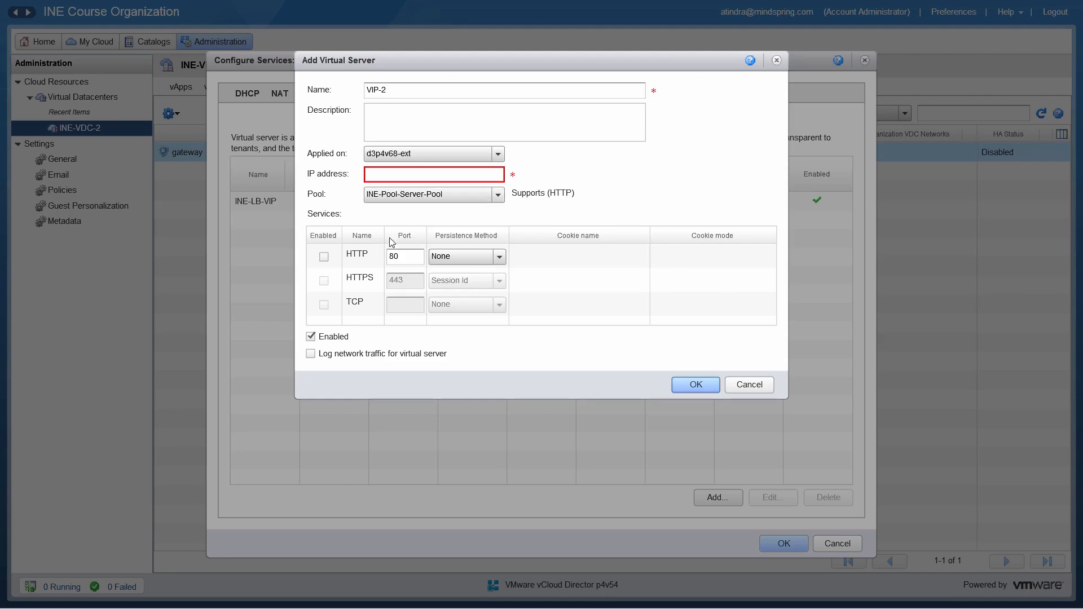
pyautogui.click(324, 257)
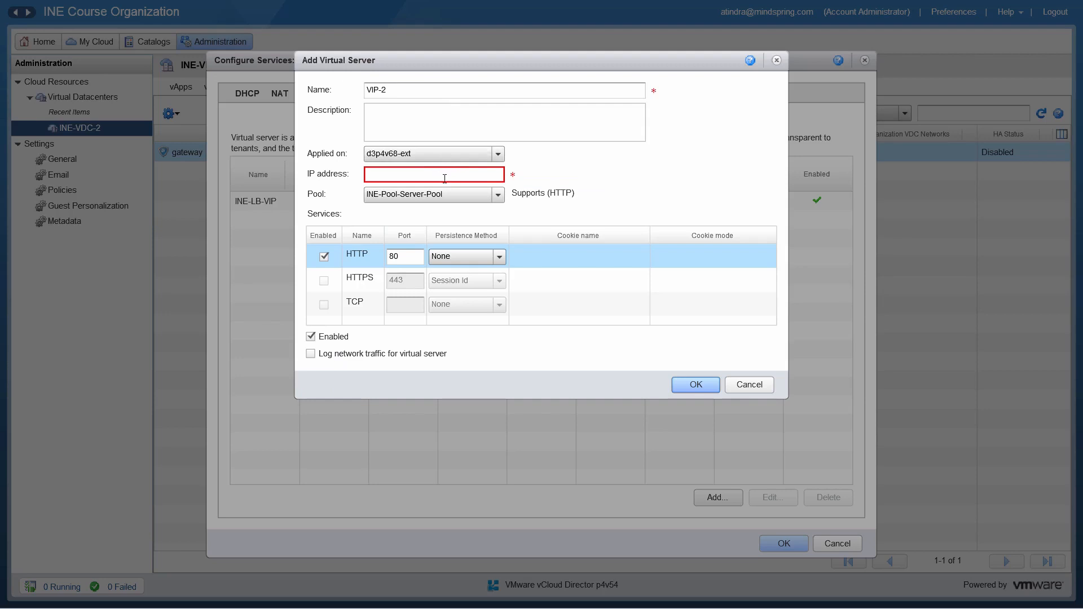
pyautogui.moveTo(455, 174)
pyautogui.click(741, 384)
# Review the network, IP address, pool and service settings of the INE-LB-VIP virtual server and leave the gateway services configuration without saving
pyautogui.click(295, 207)
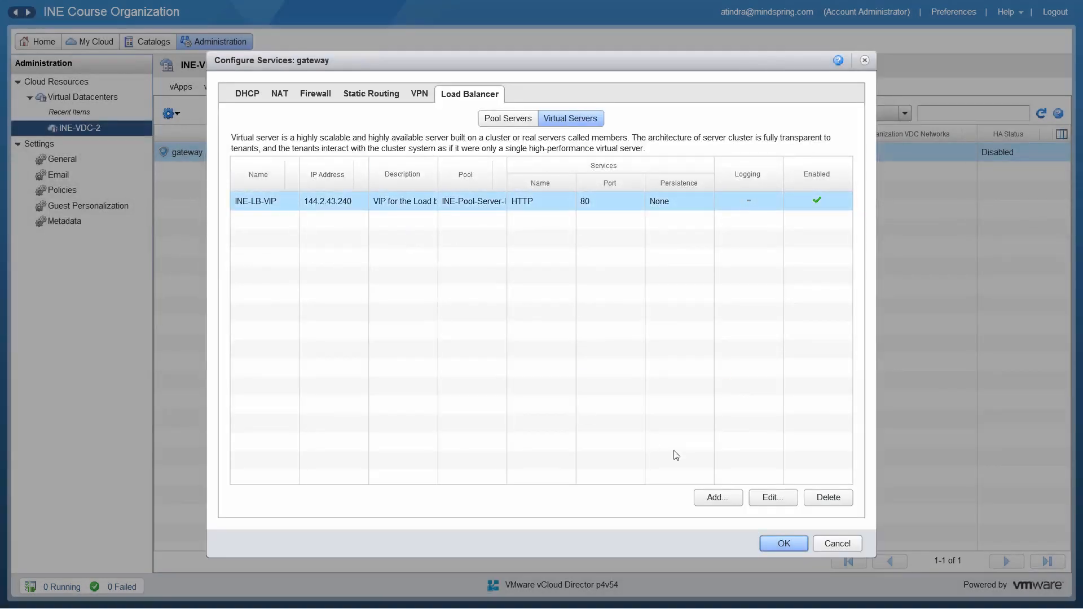
pyautogui.click(762, 500)
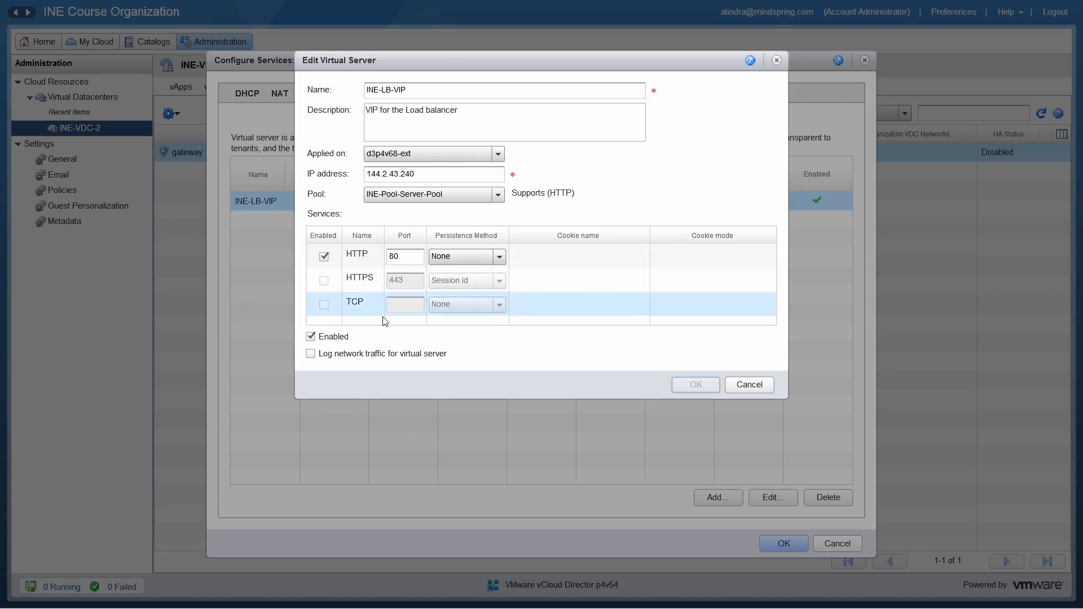
pyautogui.click(746, 388)
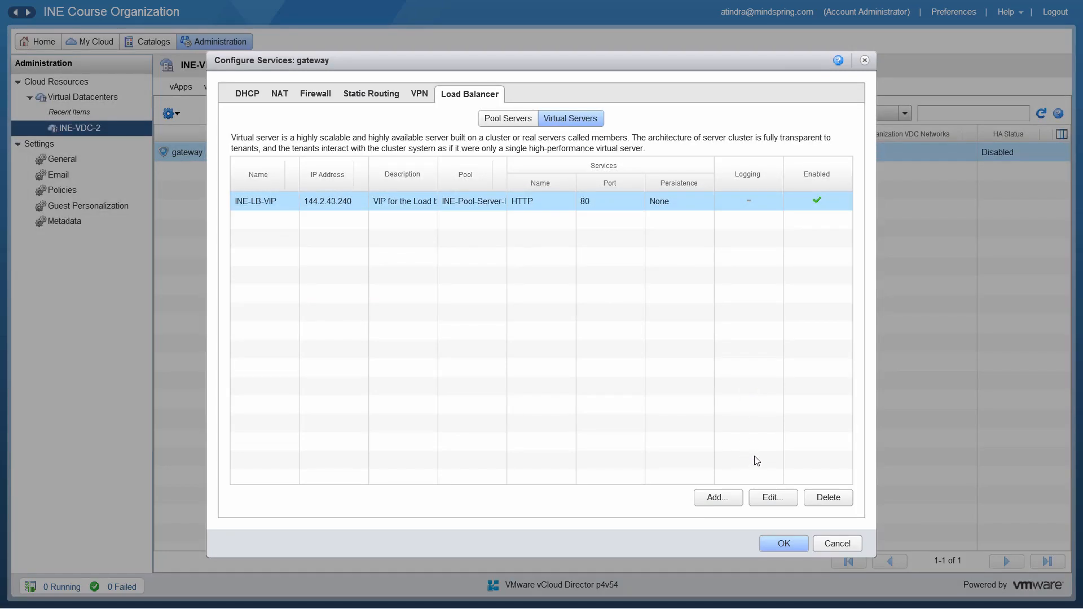
pyautogui.click(839, 543)
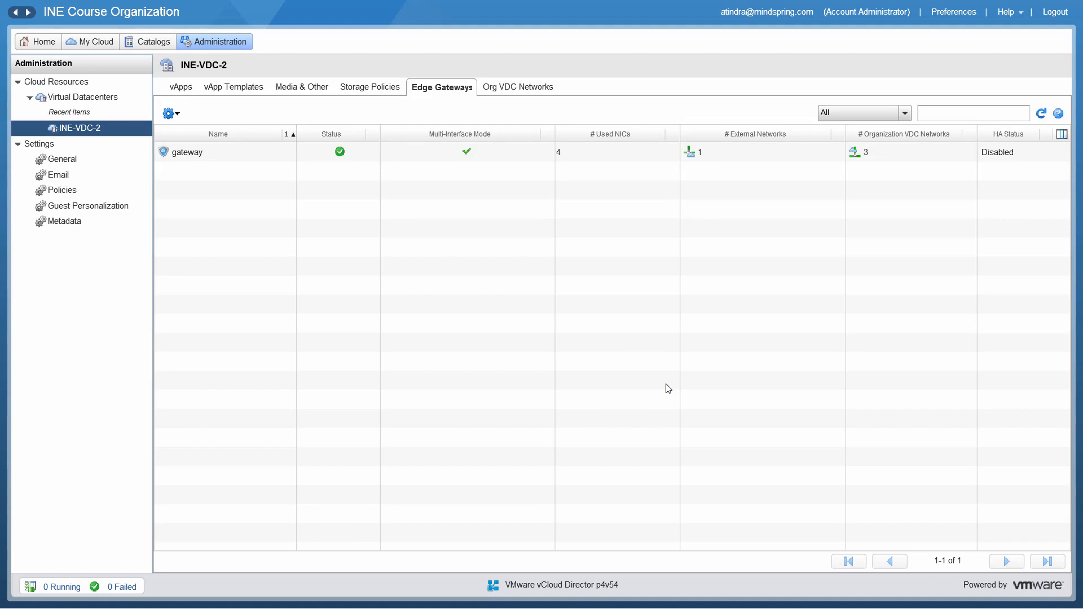
# Switch to the web page at 144.2.43.240 to check which pool server answers through the load balancer
pyautogui.moveTo(635, 5)
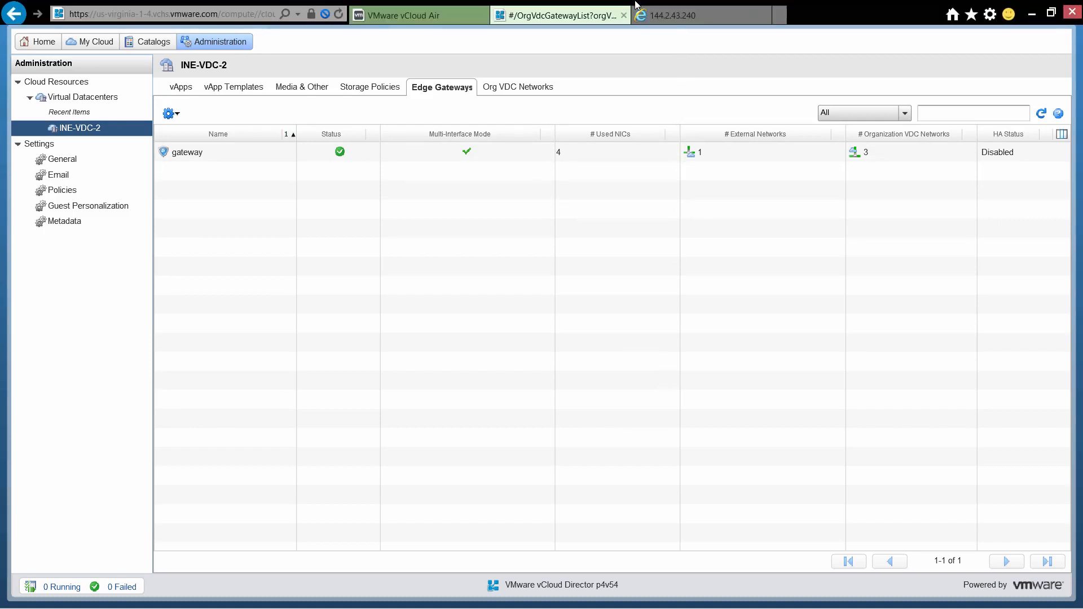
pyautogui.click(675, 19)
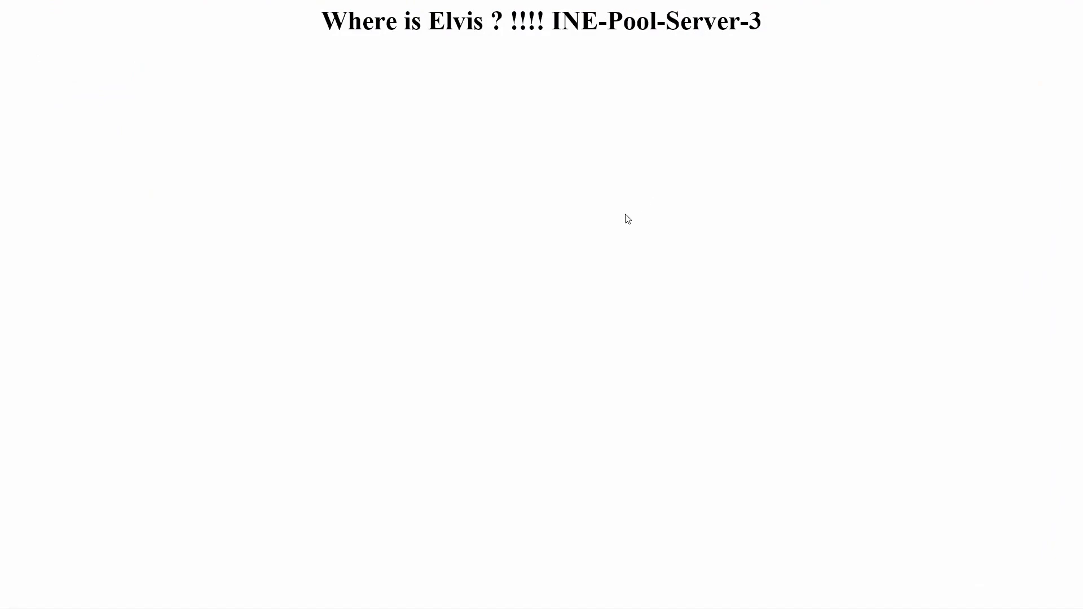
pyautogui.moveTo(703, 4)
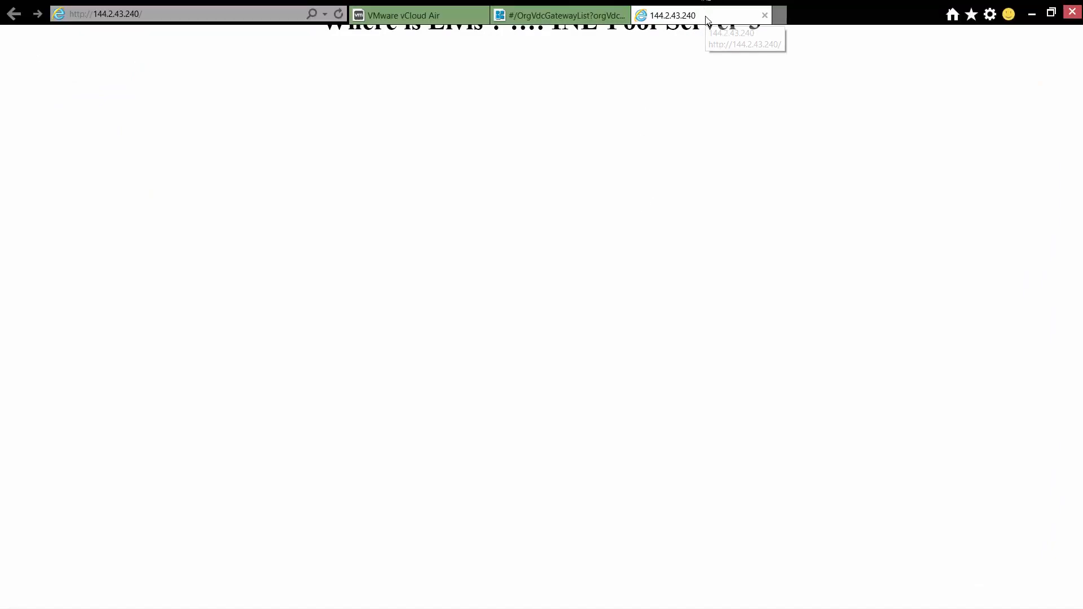